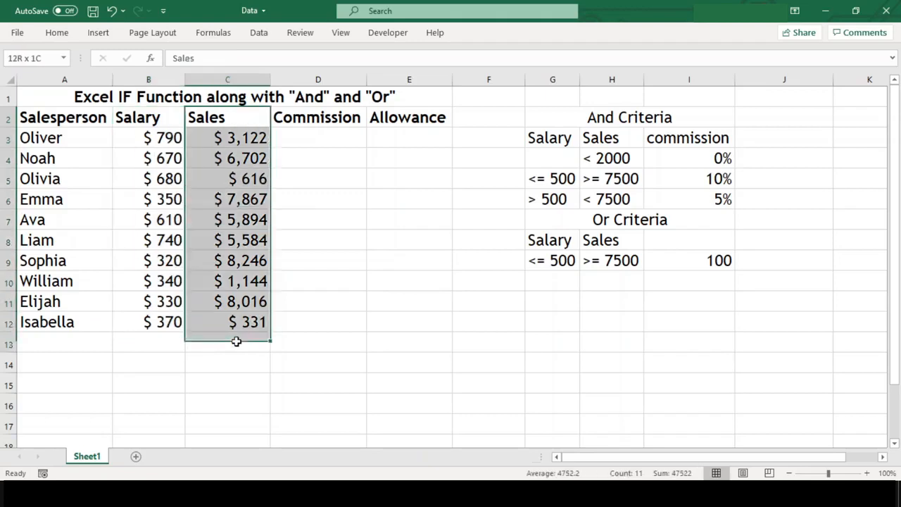
Review the Salary and Sales data and the empty Commission and Allowance columns of the salesperson table
{"action": "left_click", "coordinate": [377, 319]}
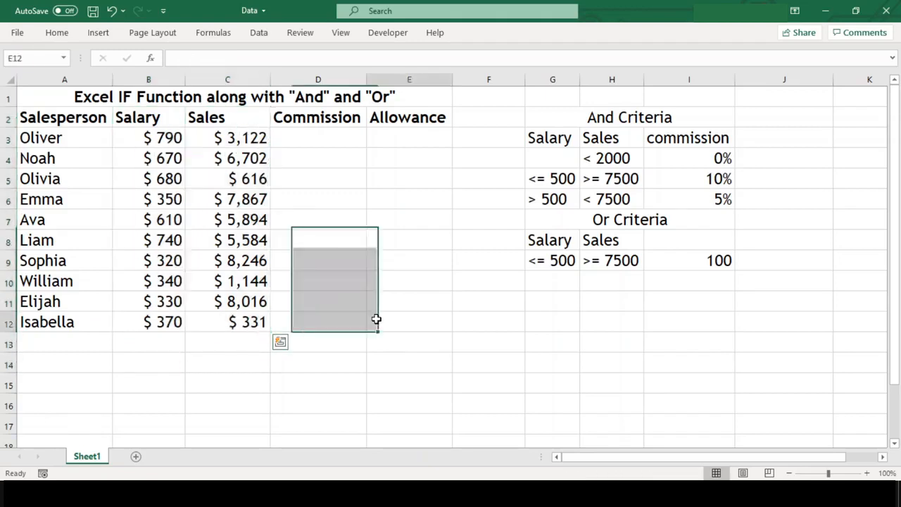
{"action": "left_click", "coordinate": [154, 144]}
{"action": "left_click", "coordinate": [220, 140]}
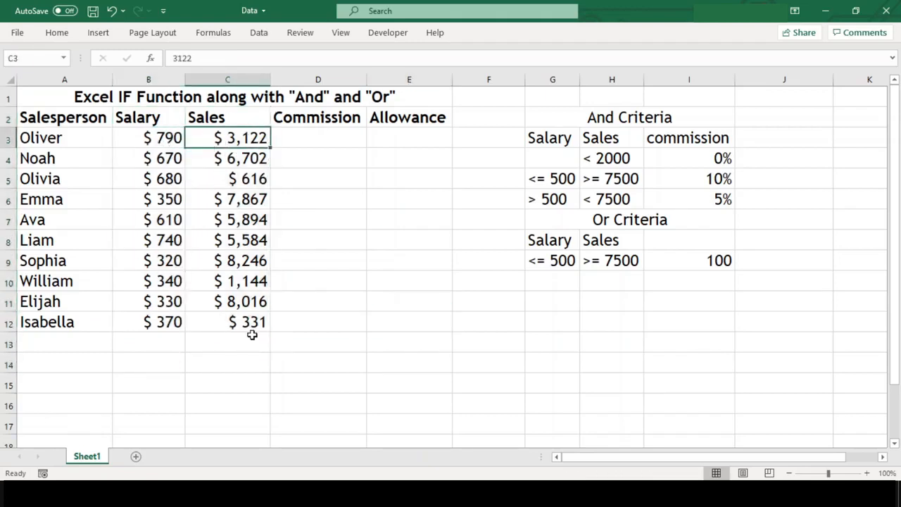
{"action": "left_click", "coordinate": [331, 141]}
{"action": "left_click", "coordinate": [332, 117]}
{"action": "left_click", "coordinate": [408, 120]}
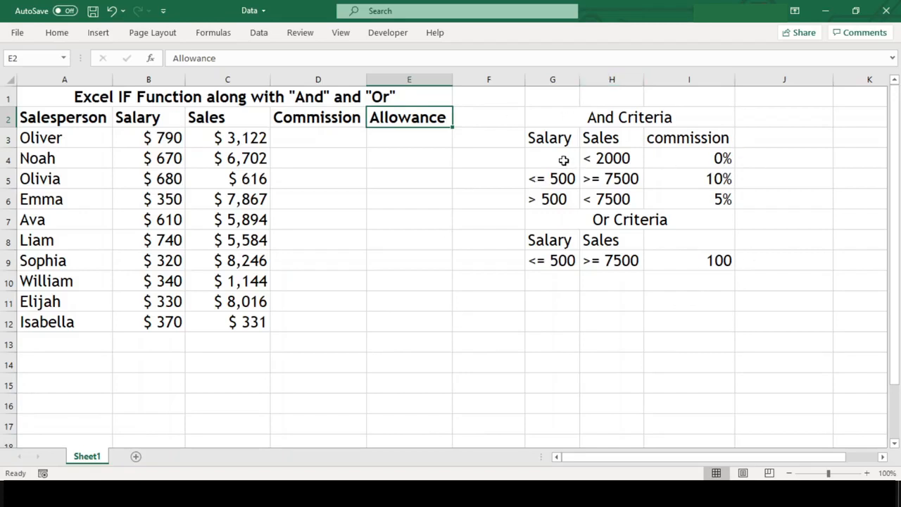
Examine the And Criteria rows, reading the salary and sales conditions for each commission rate
{"action": "left_click", "coordinate": [618, 160]}
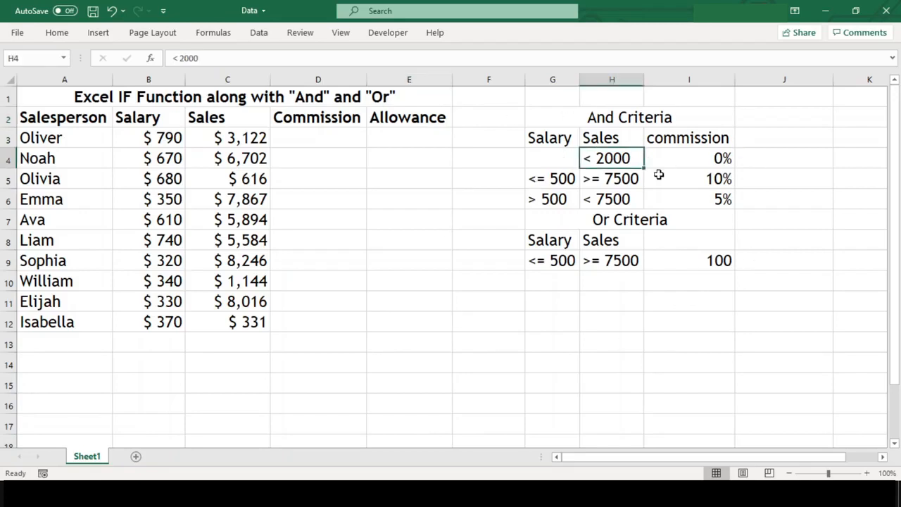
{"action": "left_click", "coordinate": [708, 159]}
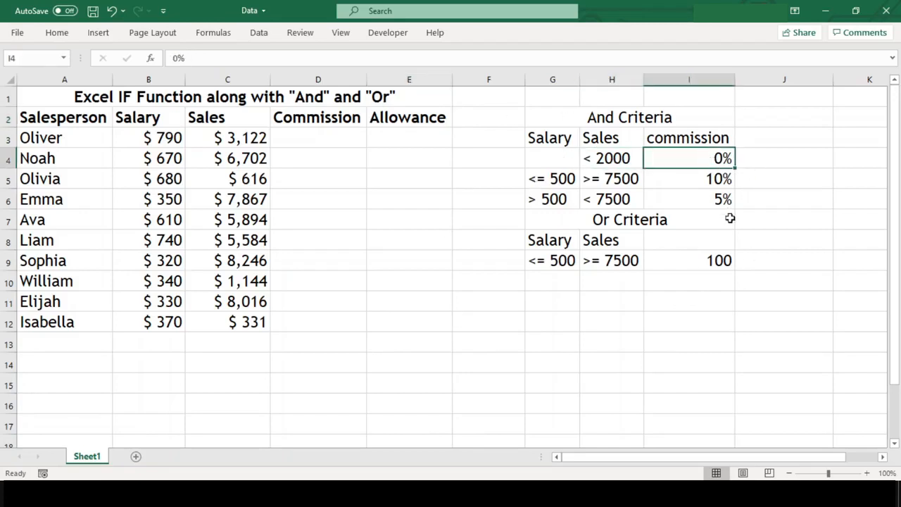
{"action": "left_click", "coordinate": [550, 185]}
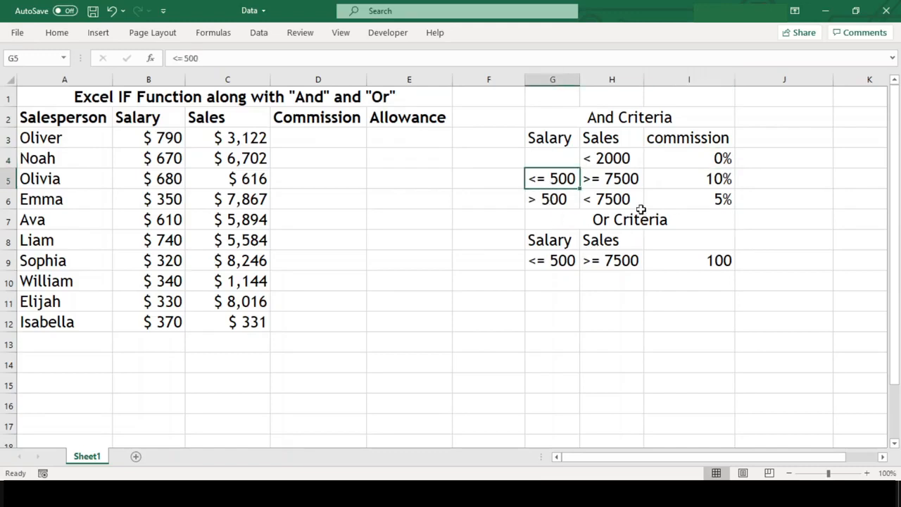
{"action": "left_click", "coordinate": [637, 185]}
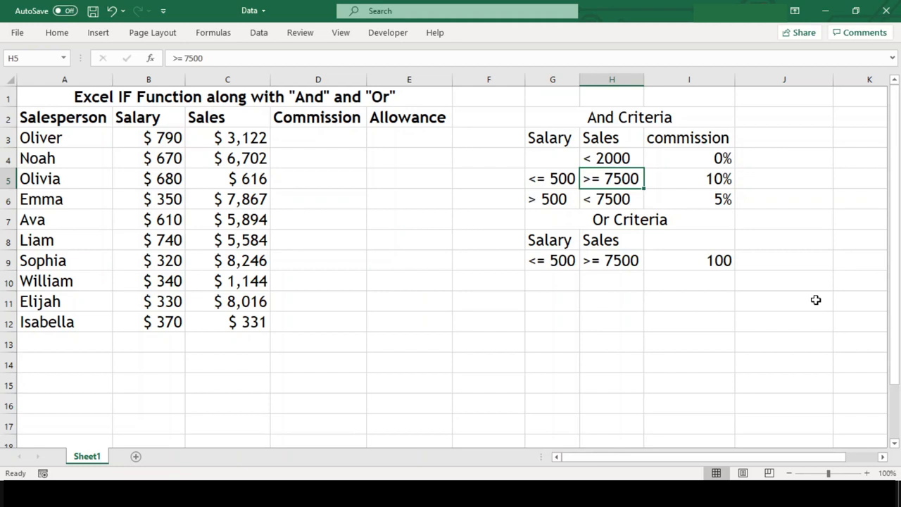
{"action": "left_click", "coordinate": [723, 180]}
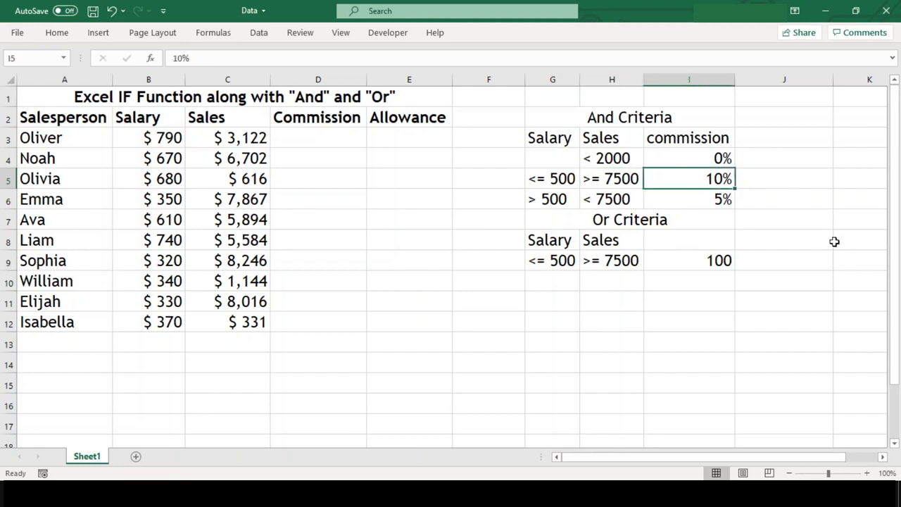
{"action": "left_click", "coordinate": [556, 200]}
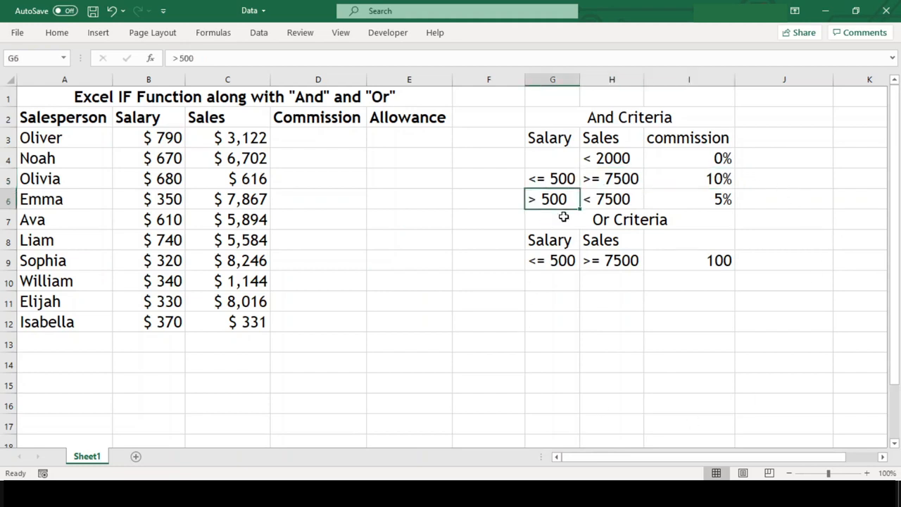
{"action": "left_click", "coordinate": [636, 202]}
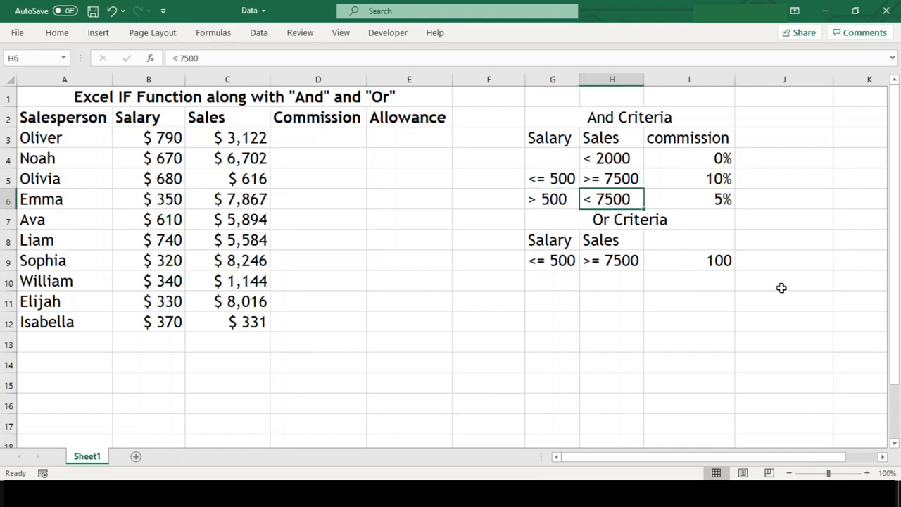
{"action": "left_click", "coordinate": [685, 205]}
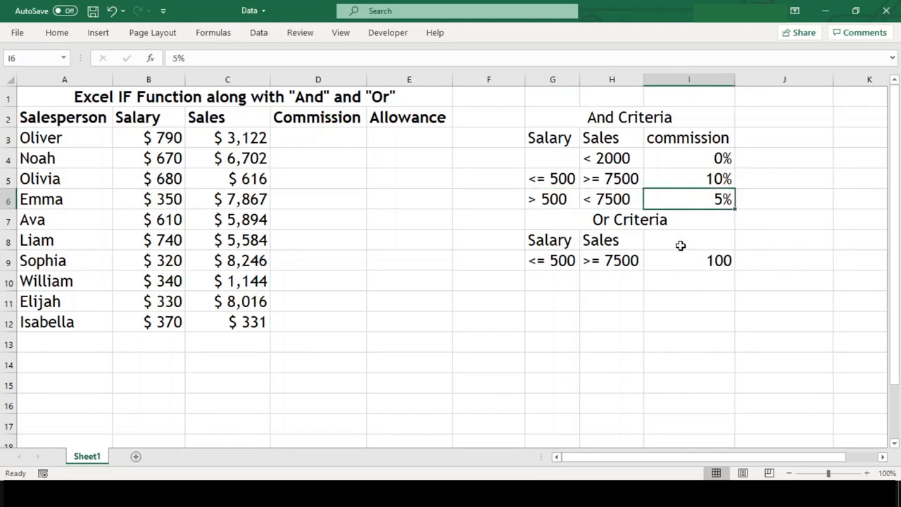
Examine the Or Criteria row, reading the salary and sales conditions and the amount for the Allowance column
{"action": "left_click", "coordinate": [404, 121]}
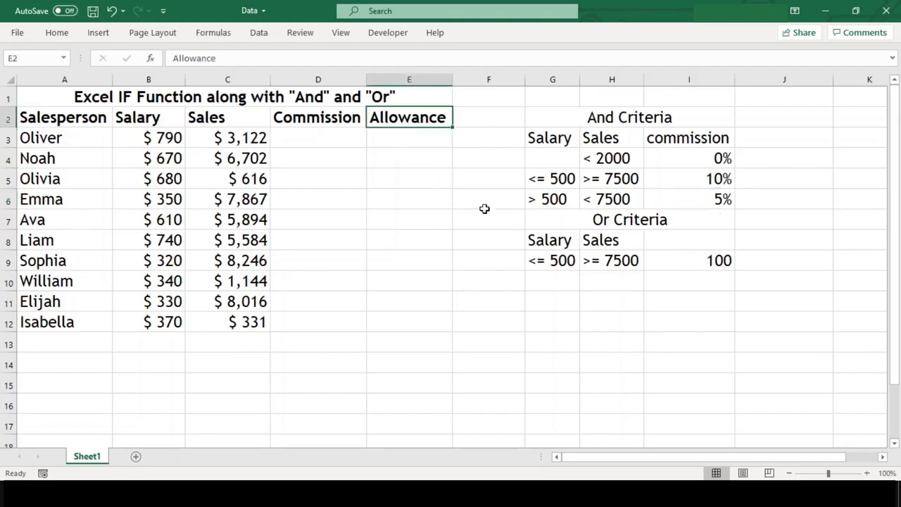
{"action": "left_click", "coordinate": [560, 259]}
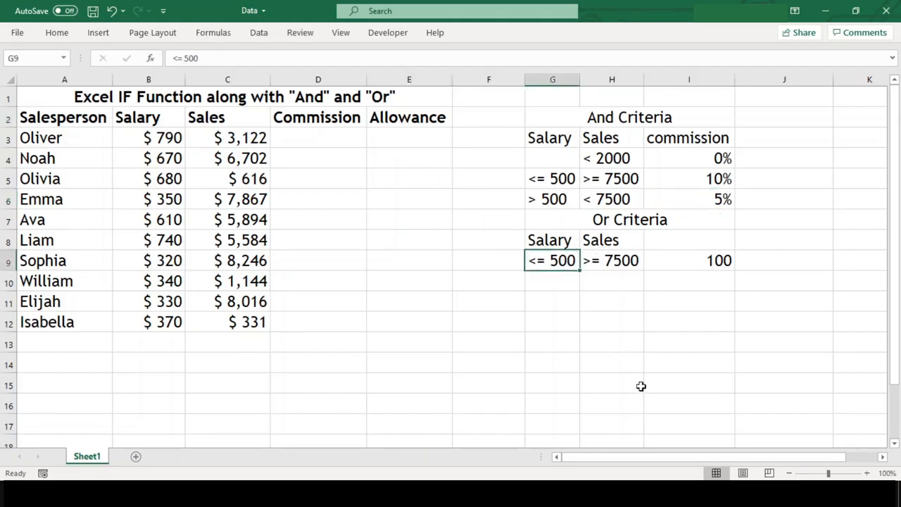
{"action": "left_click", "coordinate": [636, 266]}
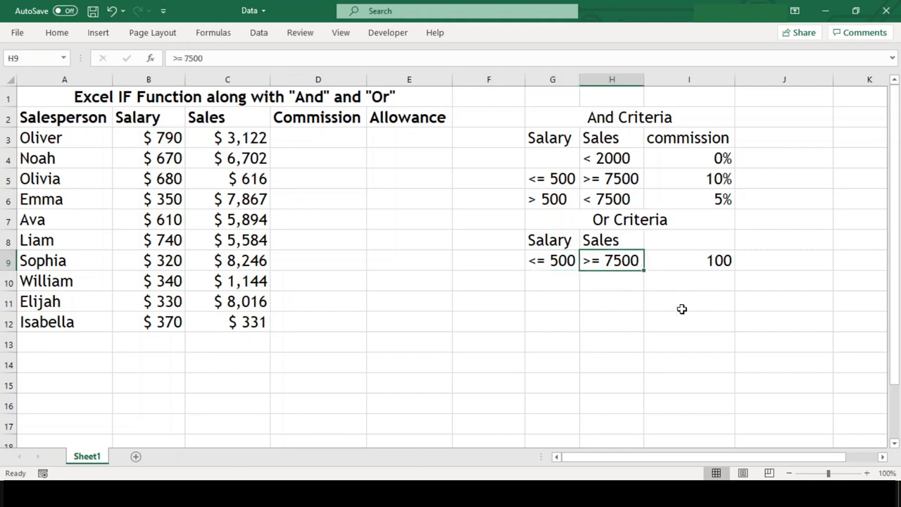
{"action": "left_click", "coordinate": [710, 259]}
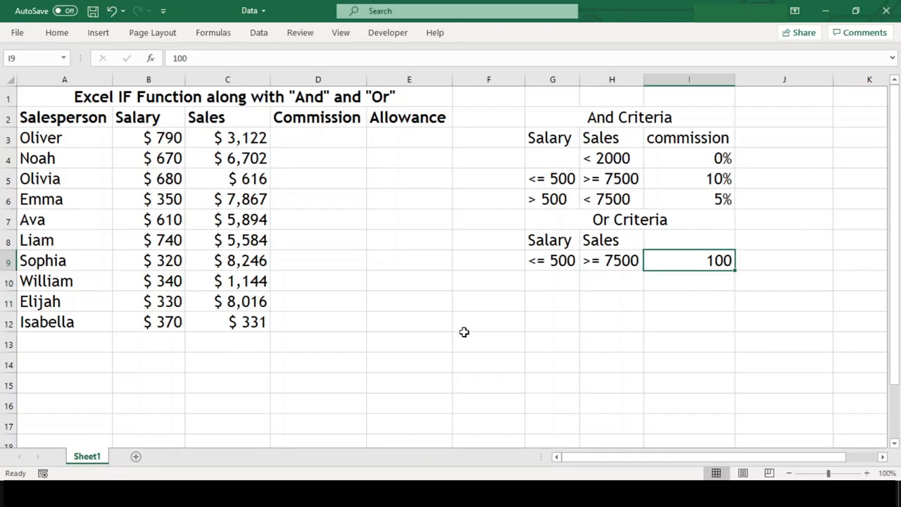
{"action": "left_click", "coordinate": [450, 380]}
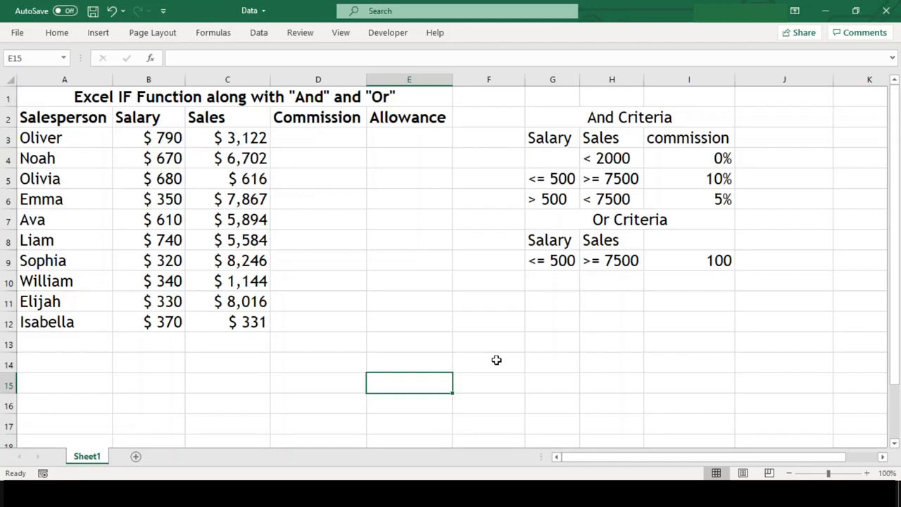
Compare the And Criteria and Or Criteria conditions, and relate the And conditions to the Commission column
{"action": "left_click_drag", "start_coordinate": [555, 151], "coordinate": [631, 201]}
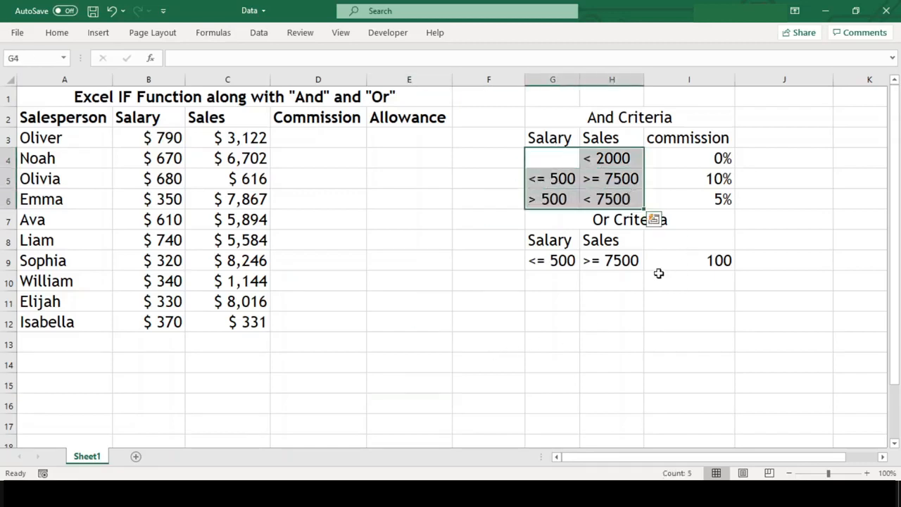
{"action": "left_click_drag", "start_coordinate": [548, 239], "coordinate": [628, 264]}
{"action": "left_click", "coordinate": [715, 394]}
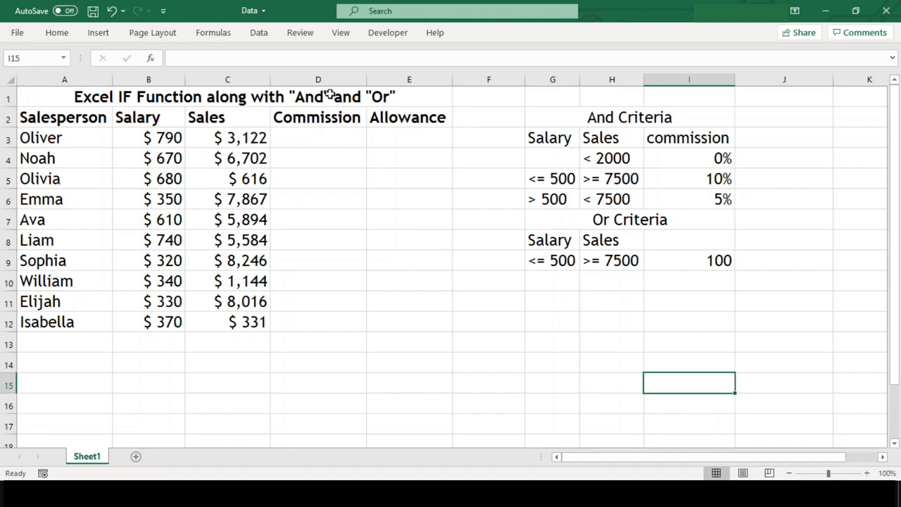
{"action": "left_click", "coordinate": [610, 119]}
{"action": "left_click", "coordinate": [647, 216]}
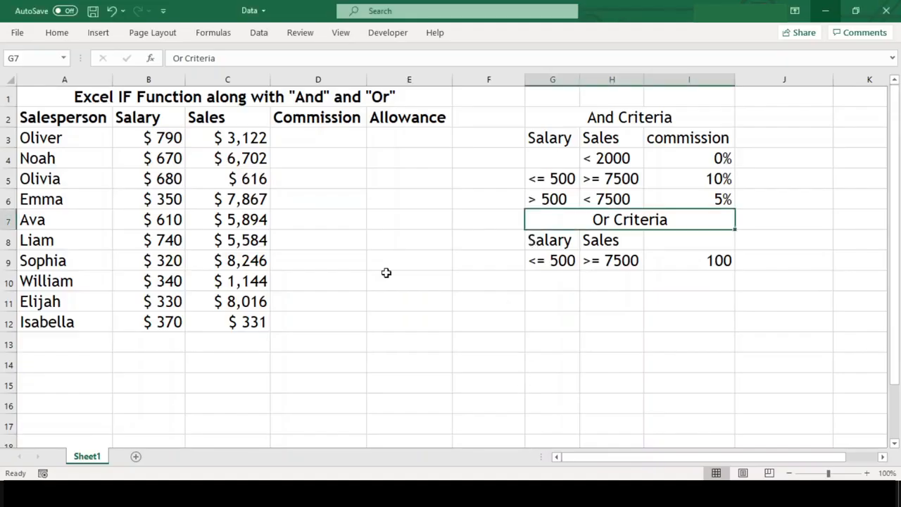
{"action": "left_click", "coordinate": [424, 344]}
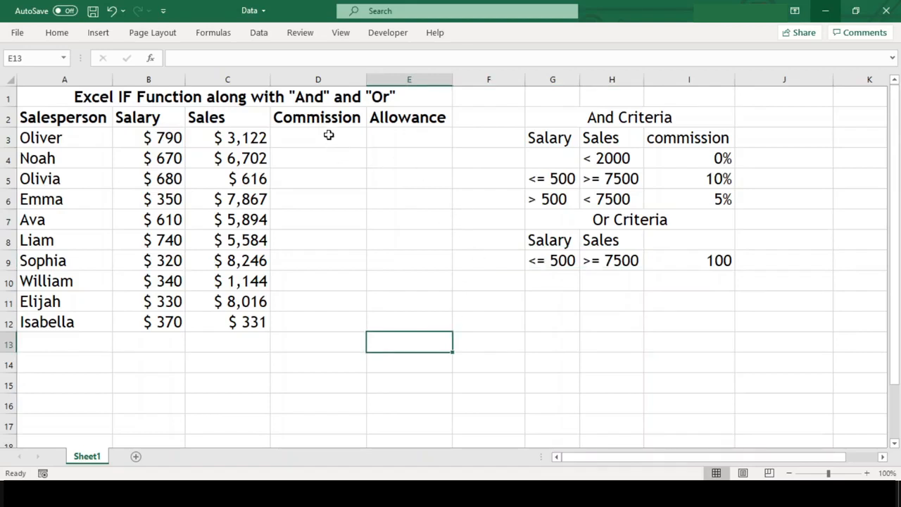
{"action": "left_click_drag", "start_coordinate": [328, 133], "coordinate": [334, 196]}
{"action": "left_click_drag", "start_coordinate": [559, 162], "coordinate": [607, 199]}
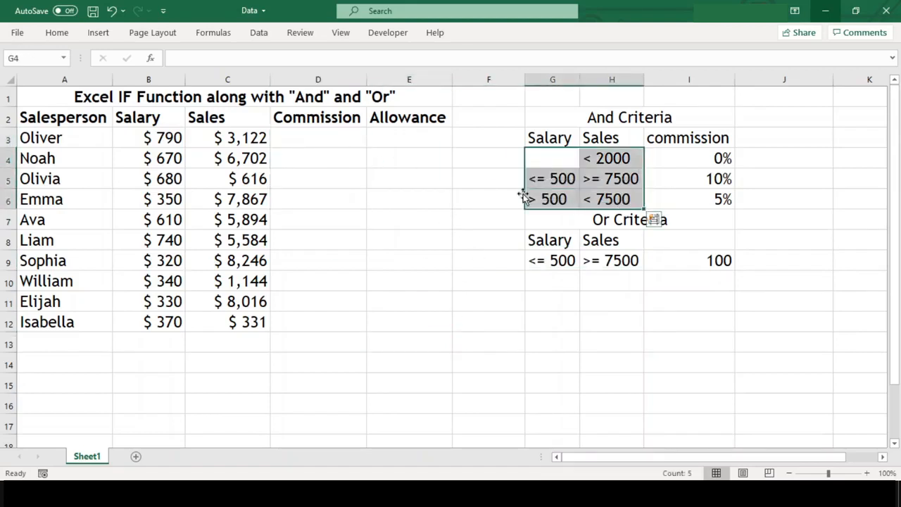
{"action": "left_click", "coordinate": [337, 181]}
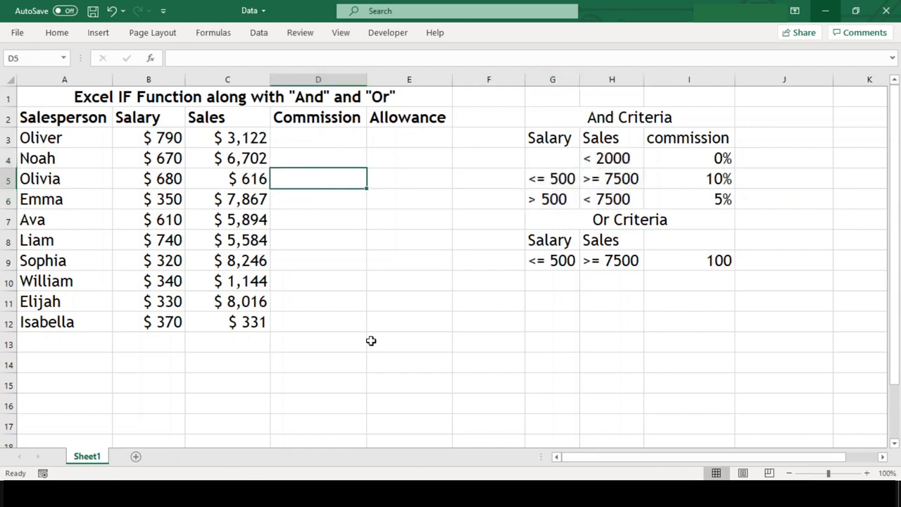
{"action": "left_click", "coordinate": [495, 347]}
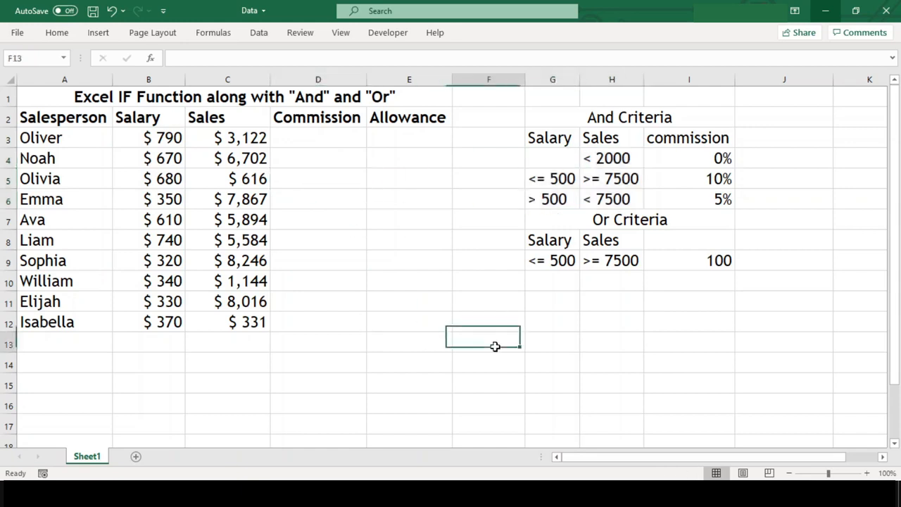
Enter the formula =IF(C3<2000,0%,False) in cell D3 to test the first commission condition
{"action": "left_click", "coordinate": [341, 144]}
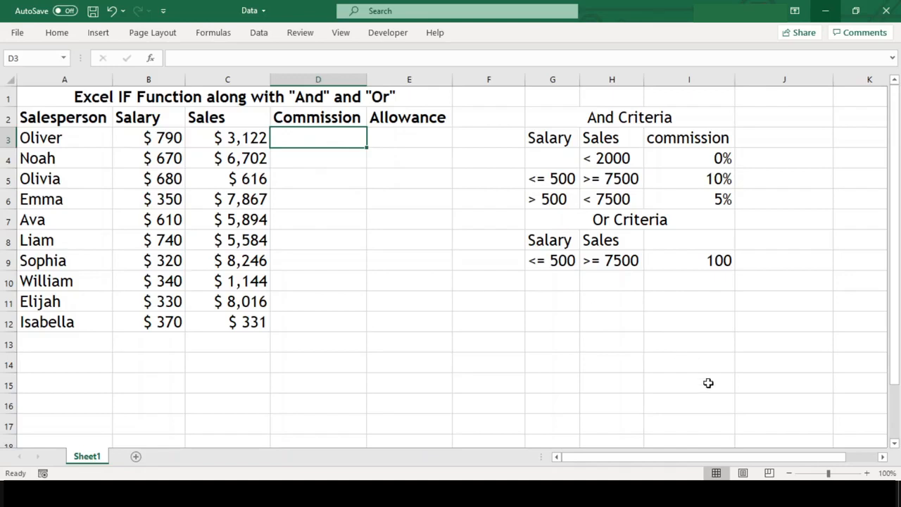
{"action": "type", "text": "=IF("}
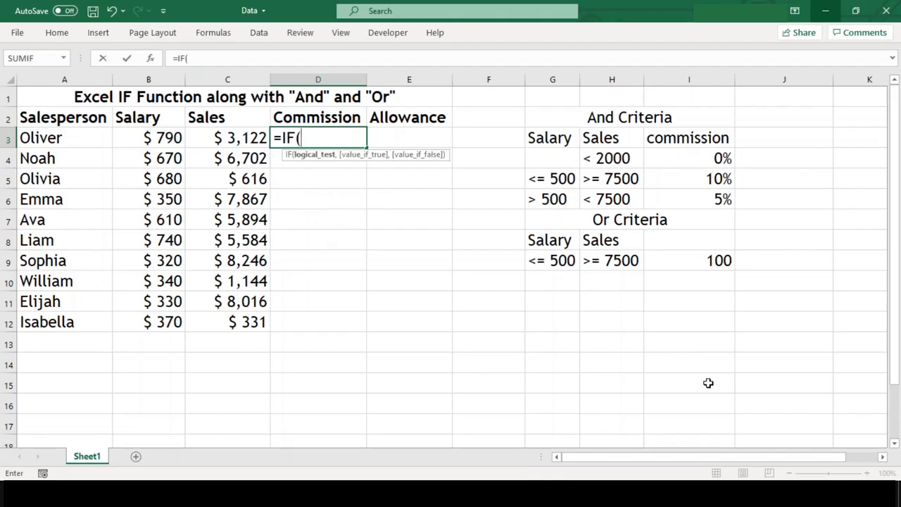
{"action": "type", "text": "C3<200"}
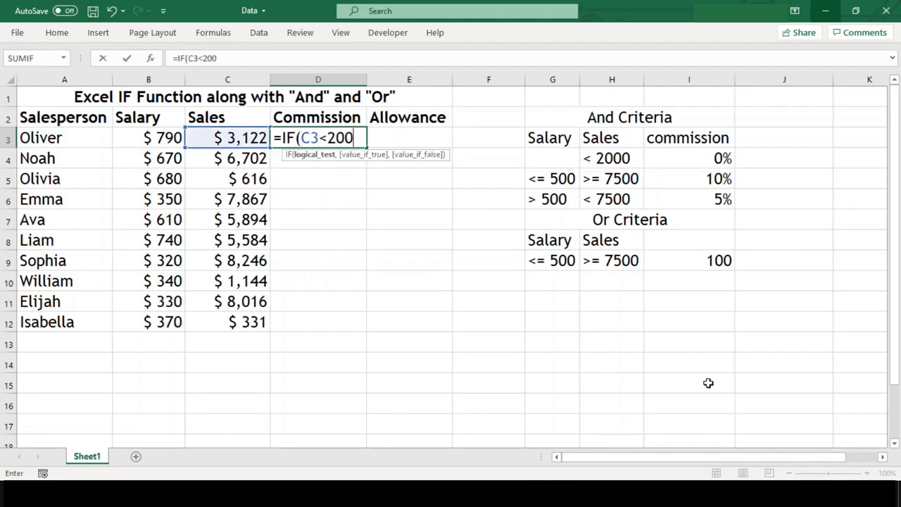
{"action": "type", "text": "0,0"}
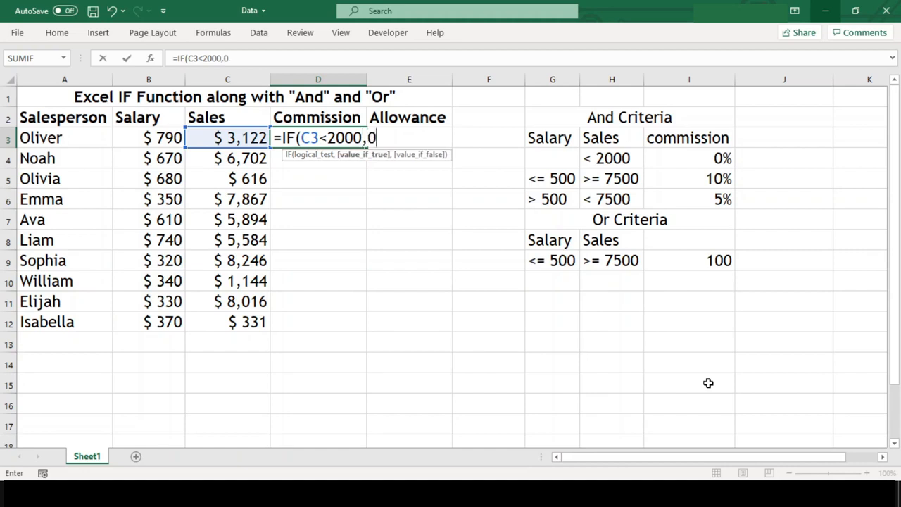
{"action": "type", "text": "%,Fa"}
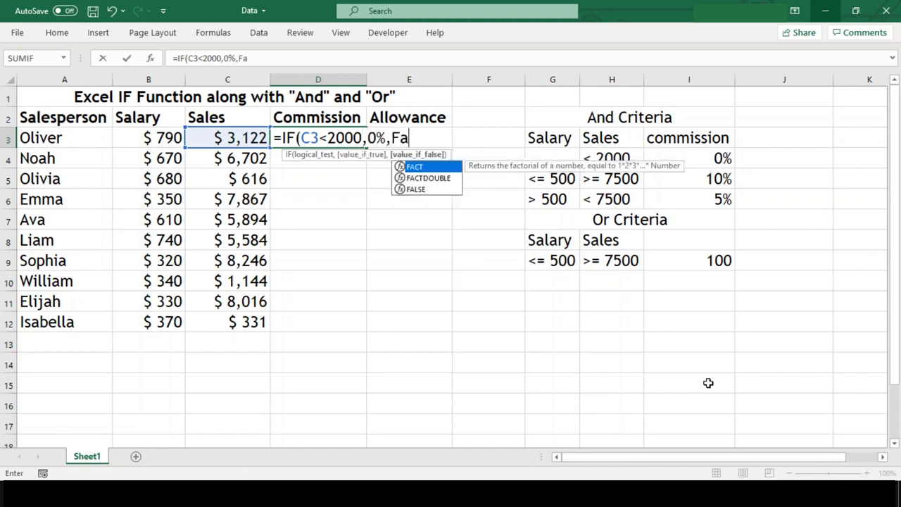
{"action": "type", "text": "lse)"}
{"action": "key", "text": "Return"}
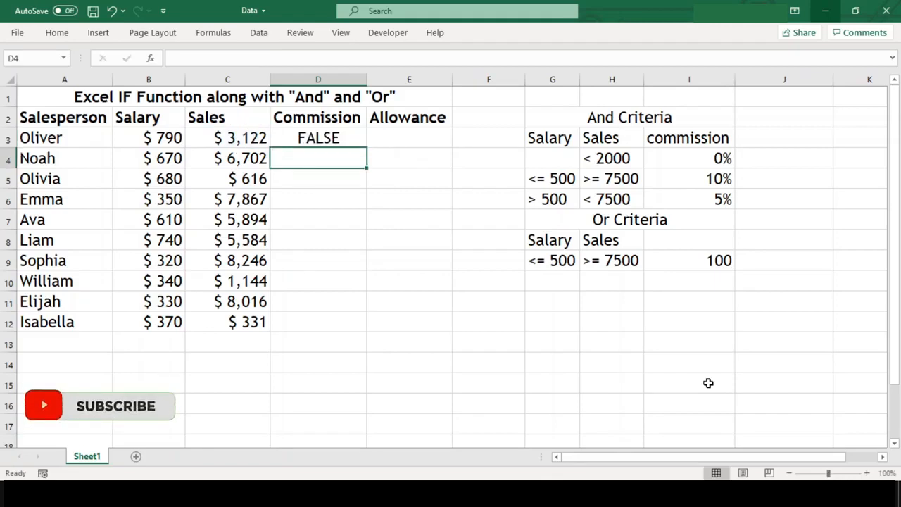
Enter the formula =IF(AND(B3<=500,C3>=7500),10%,False) in cell D4 to test the second commission condition
{"action": "type", "text": "=IF"}
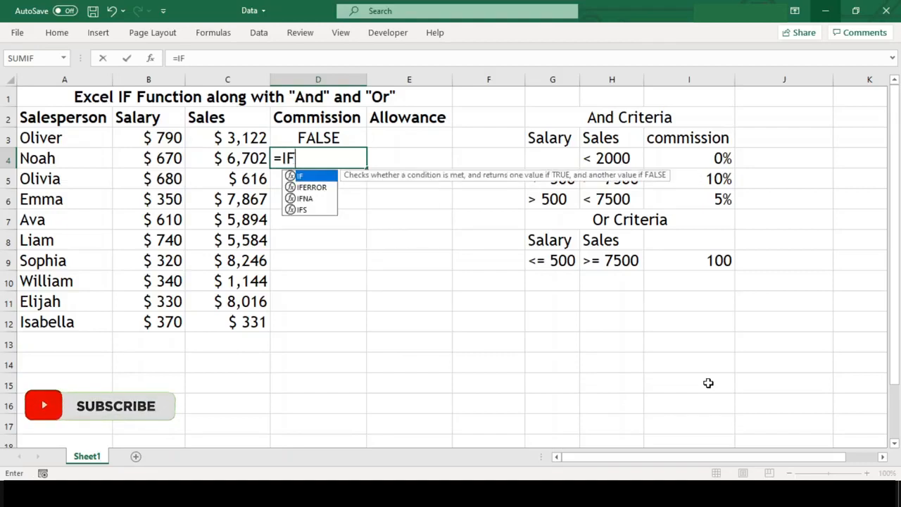
{"action": "type", "text": "("}
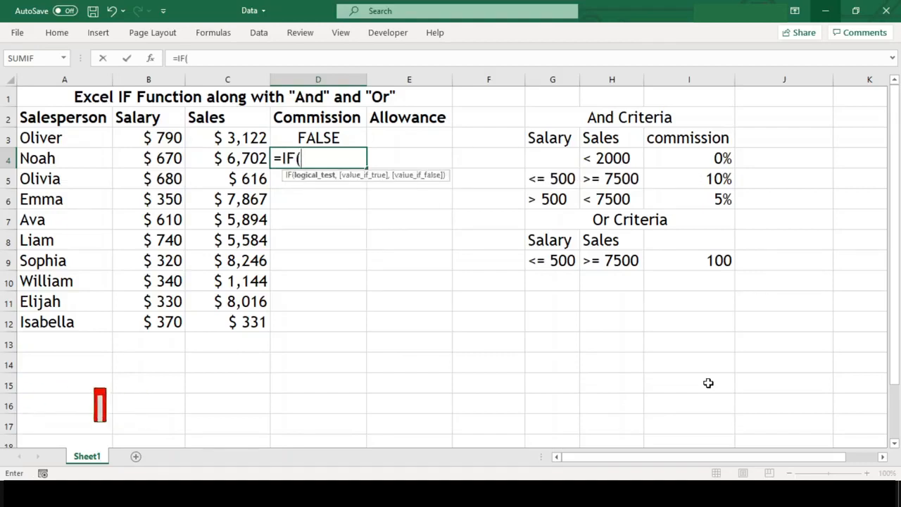
{"action": "type", "text": "AND("}
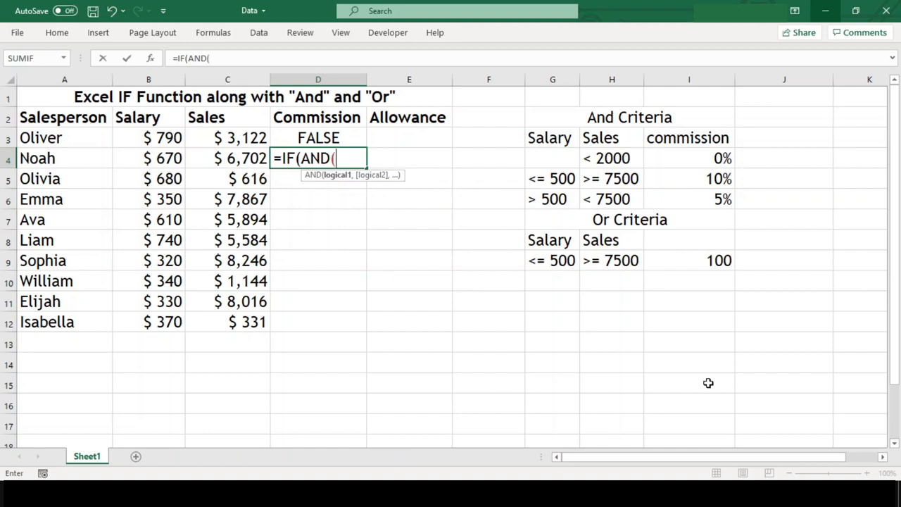
{"action": "type", "text": "B3<=500,"}
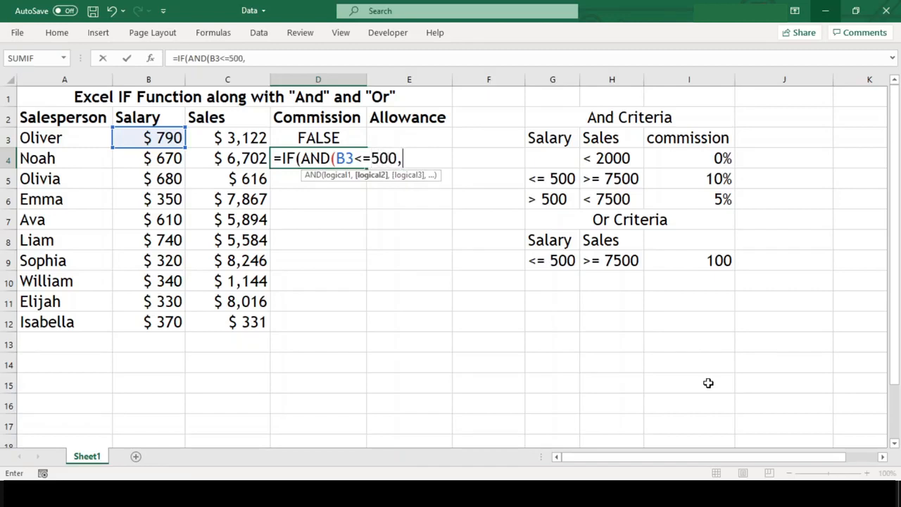
{"action": "type", "text": "c3"}
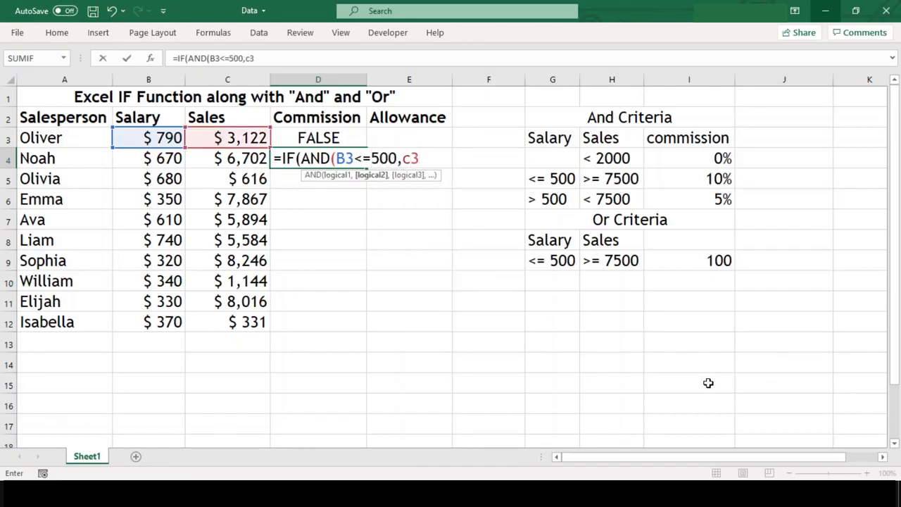
{"action": "type", "text": ">=7500"}
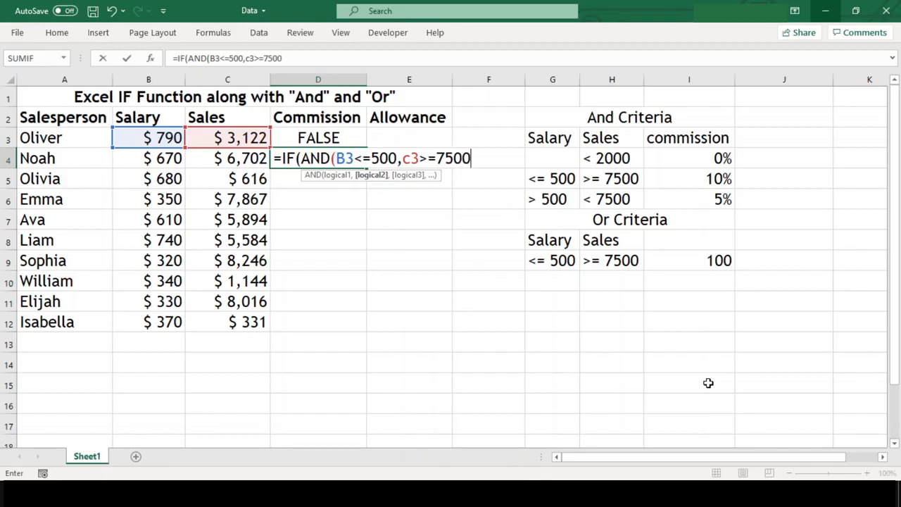
{"action": "type", "text": "),"}
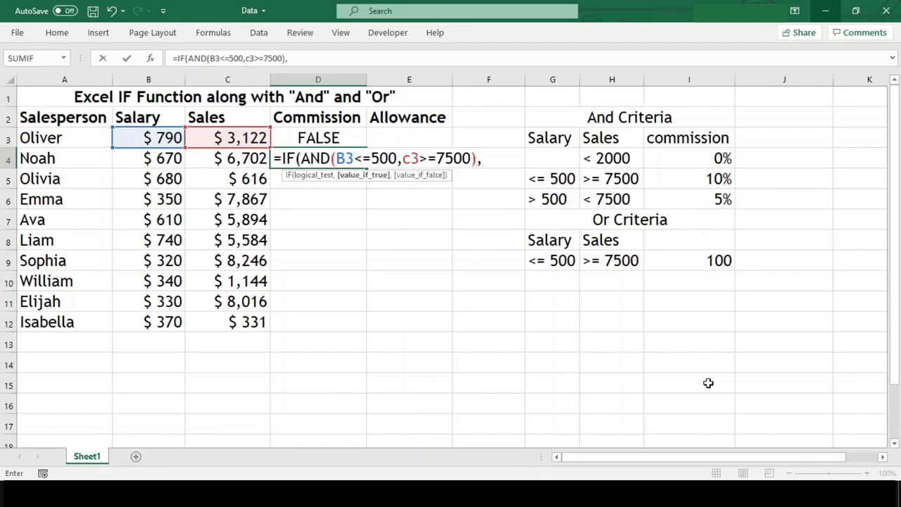
{"action": "type", "text": "10%,False"}
{"action": "key", "text": "Return"}
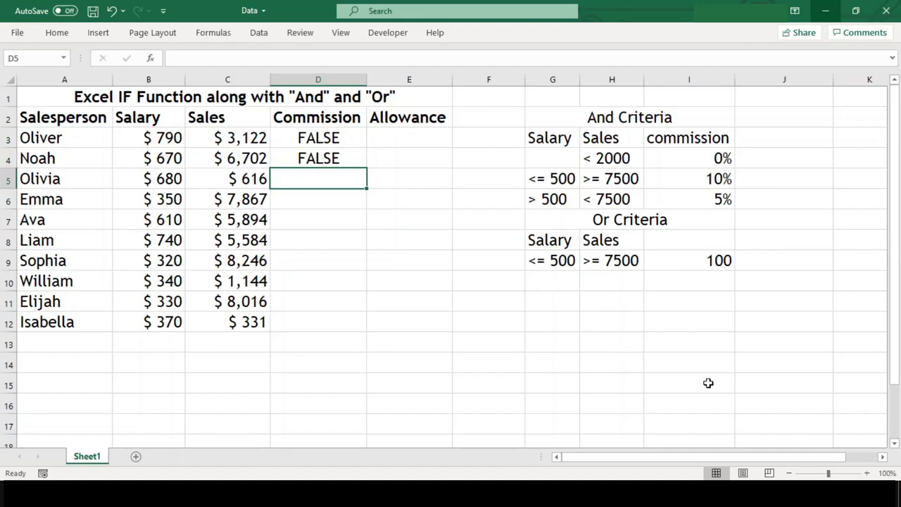
Enter the formula =IF(AND(B3>500,C3<7500),5%,False) in cell D5 to test the third commission condition
{"action": "type", "text": "="}
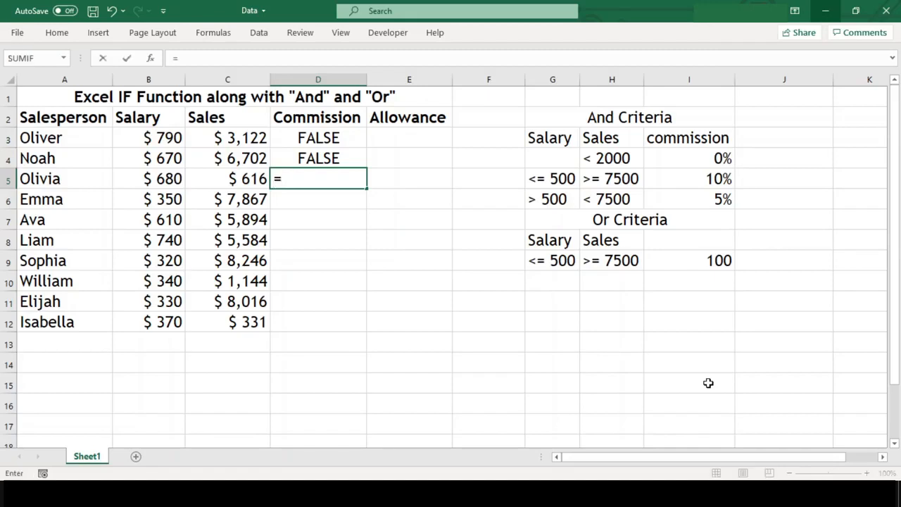
{"action": "type", "text": "I"}
{"action": "key", "text": "BackSpace"}
{"action": "type", "text": "IF("}
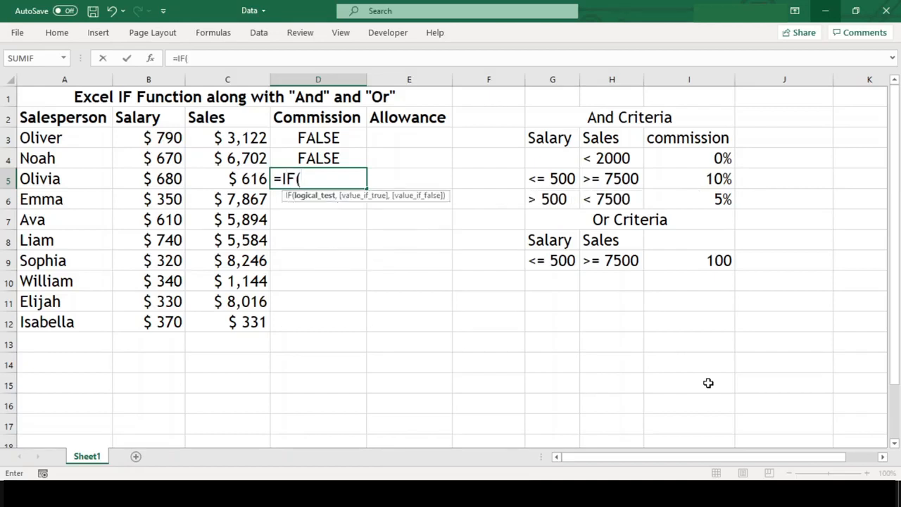
{"action": "type", "text": "AND("}
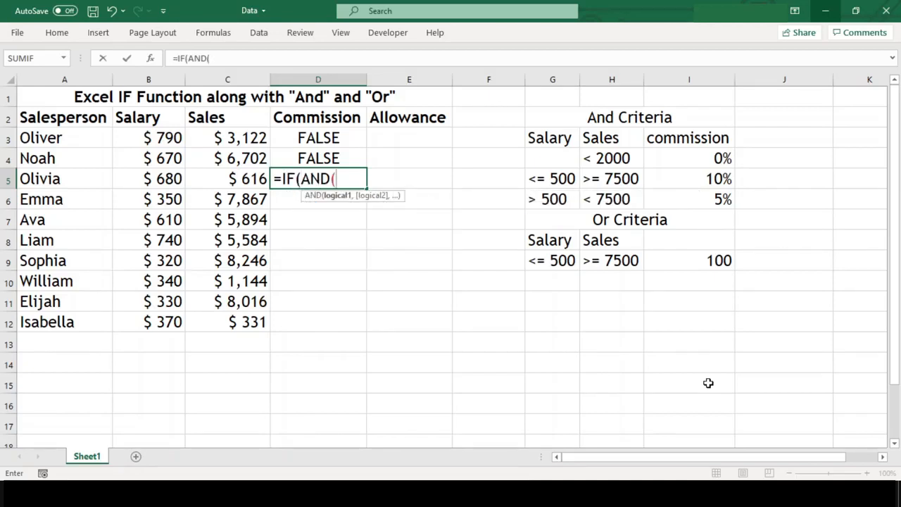
{"action": "type", "text": "B3"}
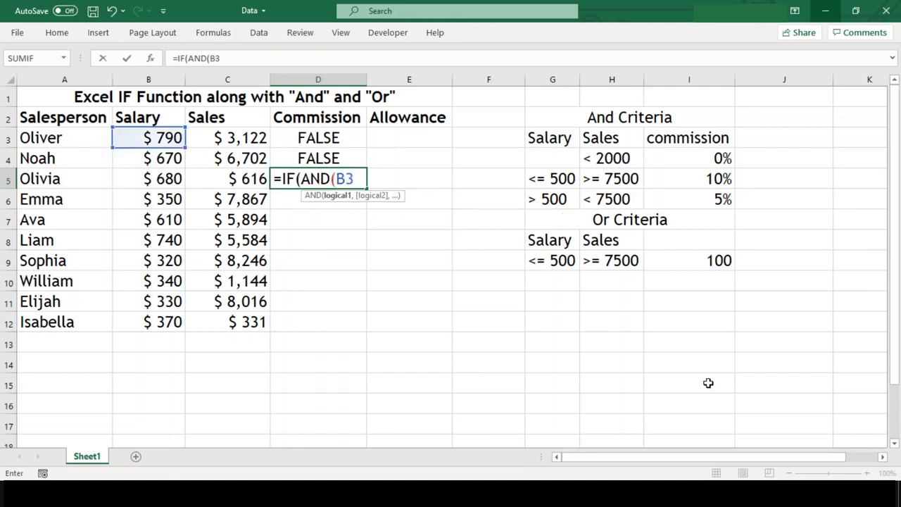
{"action": "type", "text": ">500,C3"}
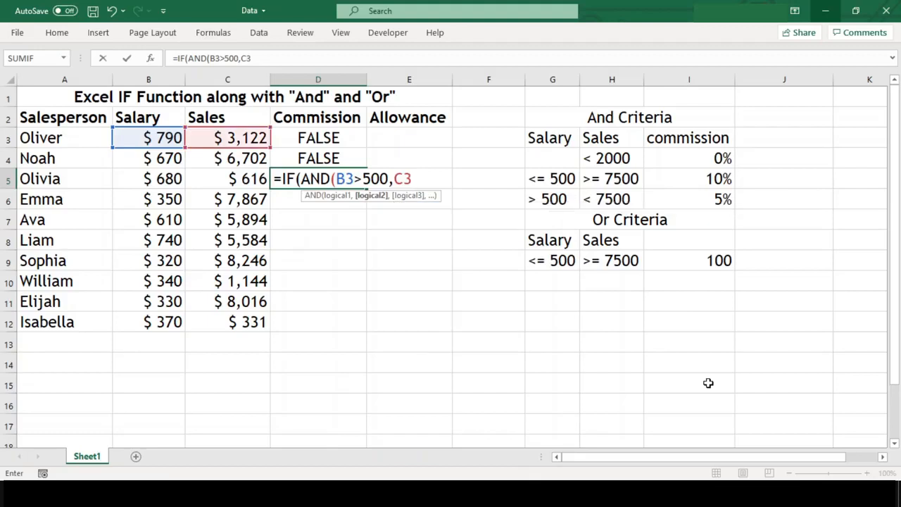
{"action": "type", "text": "<7500"}
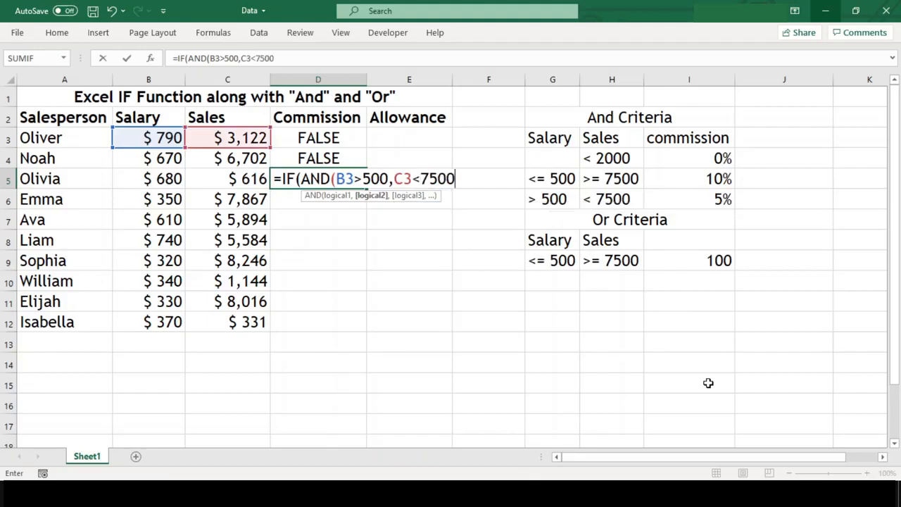
{"action": "type", "text": ")"}
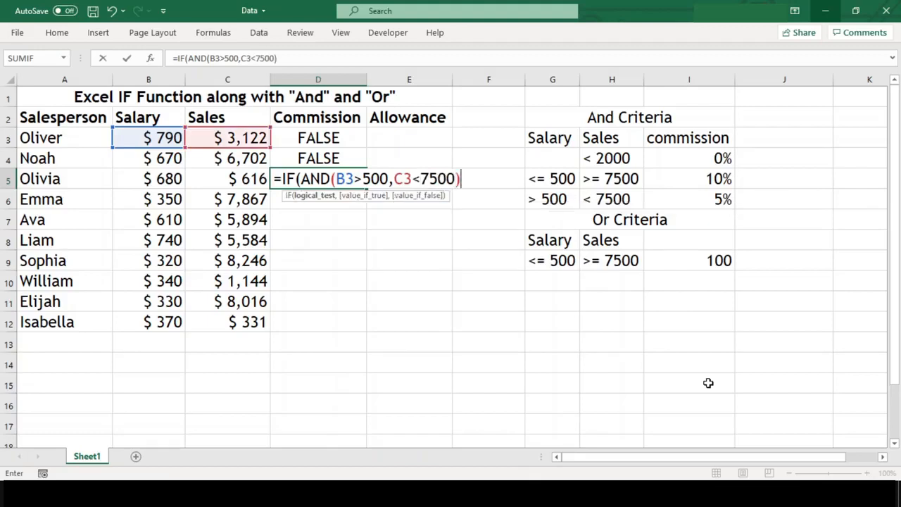
{"action": "type", "text": ",5%,"}
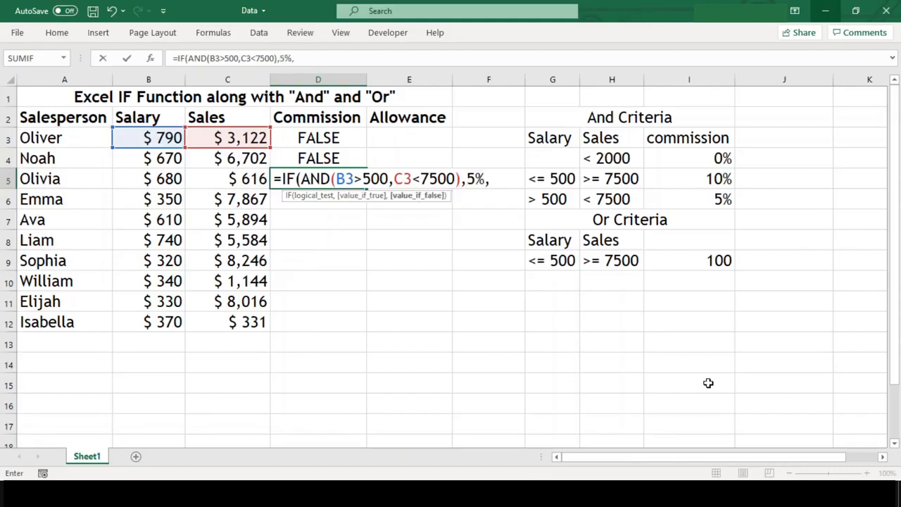
{"action": "type", "text": "False)"}
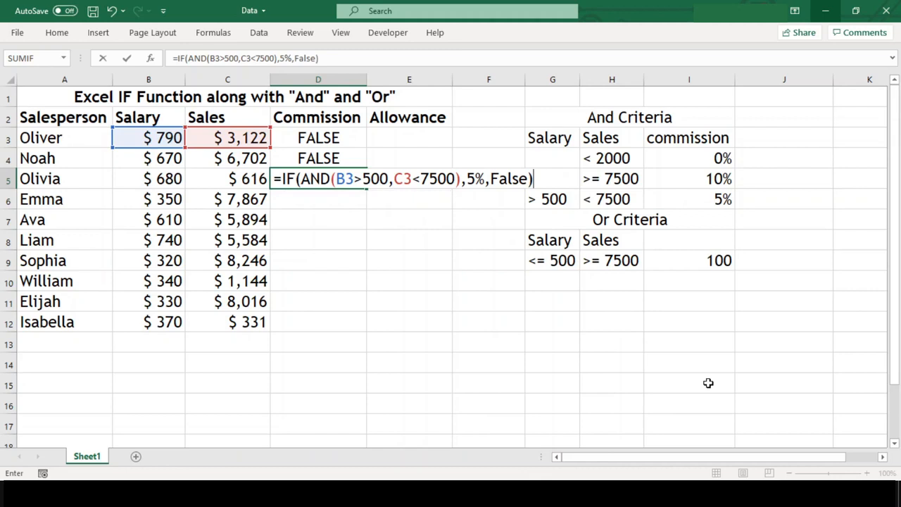
{"action": "key", "text": "Return"}
Cut the expression IF(AND(B3>500,C3<7500),5%,FALSE) without its equals sign from D5 and leave the cell empty
{"action": "key", "text": "Up"}
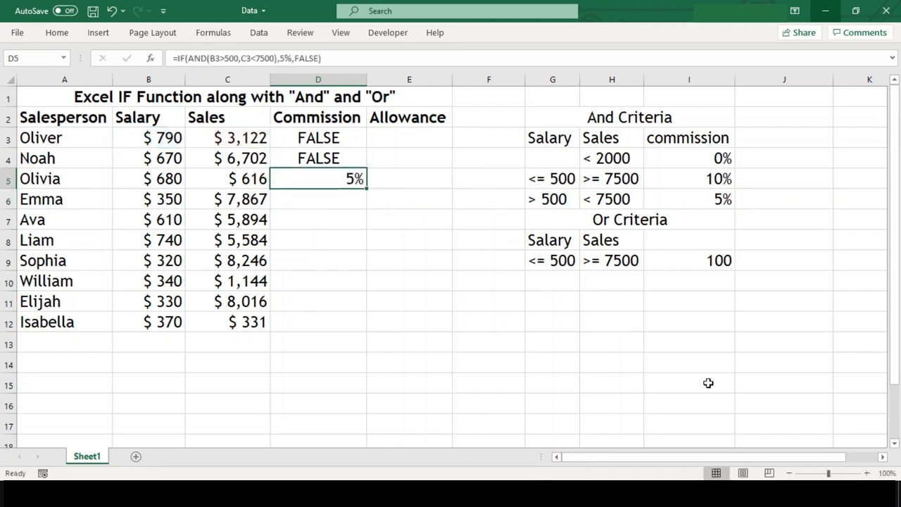
{"action": "key", "text": "Up"}
{"action": "key", "text": "Up"}
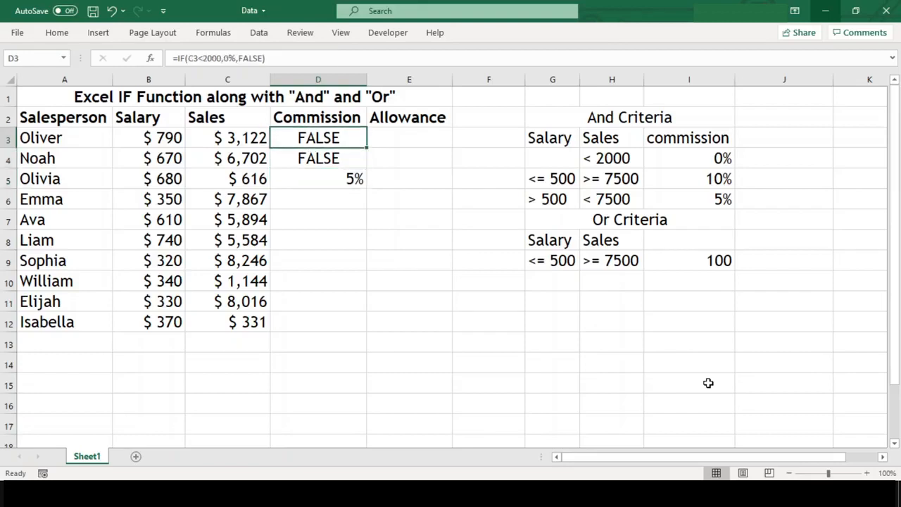
{"action": "key", "text": "Down"}
{"action": "key", "text": "Down"}
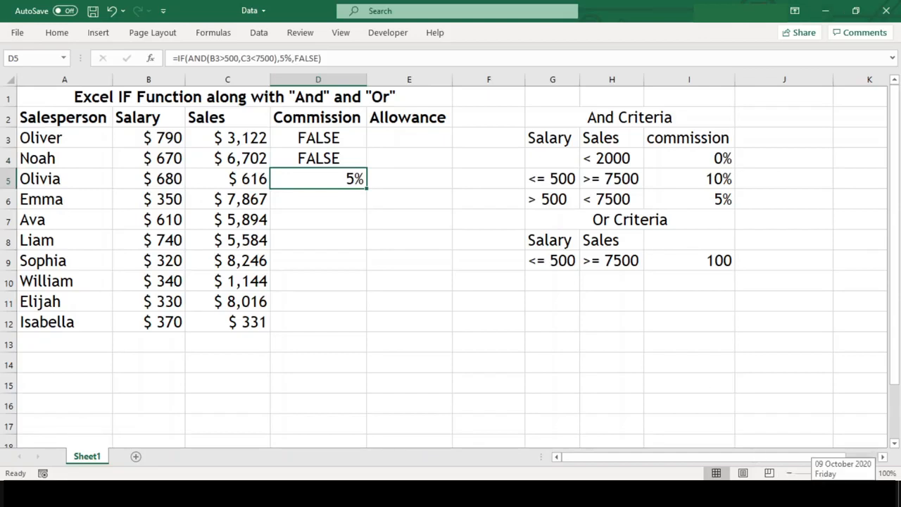
{"action": "key", "text": "F2"}
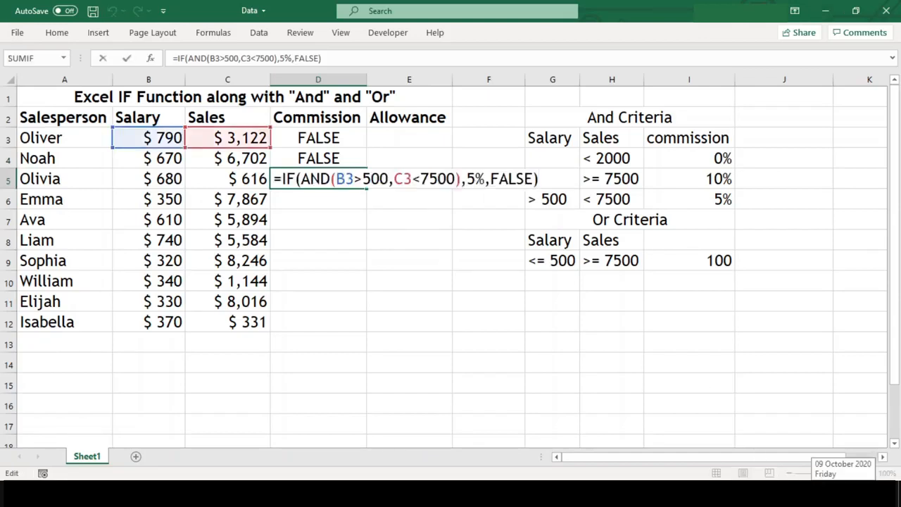
{"action": "key", "text": "ctrl+shift+Left"}
{"action": "key", "text": "ctrl+shift+Left"}
{"action": "key", "text": "ctrl+shift+Left"}
{"action": "key", "text": "ctrl+shift+Left"}
{"action": "key", "text": "ctrl+shift+Left"}
{"action": "key", "text": "ctrl+shift+Left"}
{"action": "key", "text": "ctrl+shift+Left"}
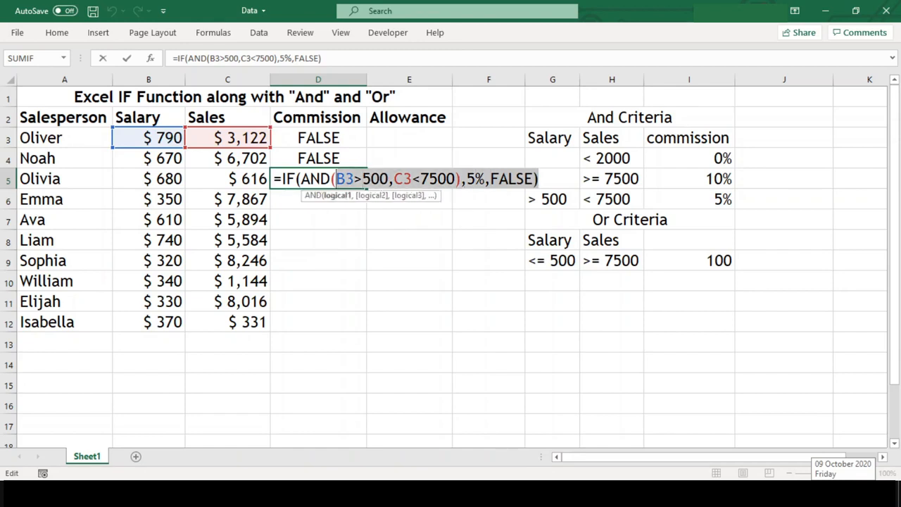
{"action": "key", "text": "ctrl+shift+Left"}
{"action": "key", "text": "ctrl+c"}
{"action": "key", "text": "BackSpace"}
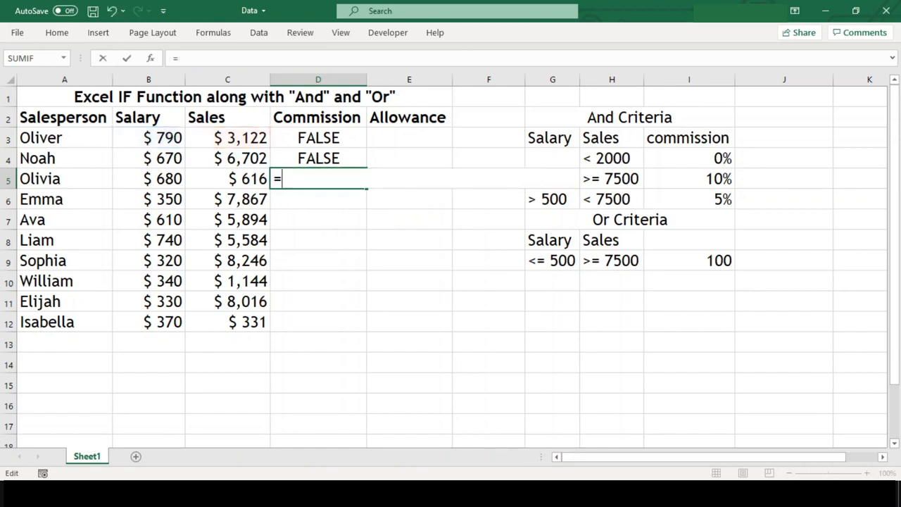
{"action": "key", "text": "Escape"}
Replace FALSE in the D4 formula with the copied IF(AND(B3>500,C3<7500),5%,FALSE) expression
{"action": "key", "text": "Up"}
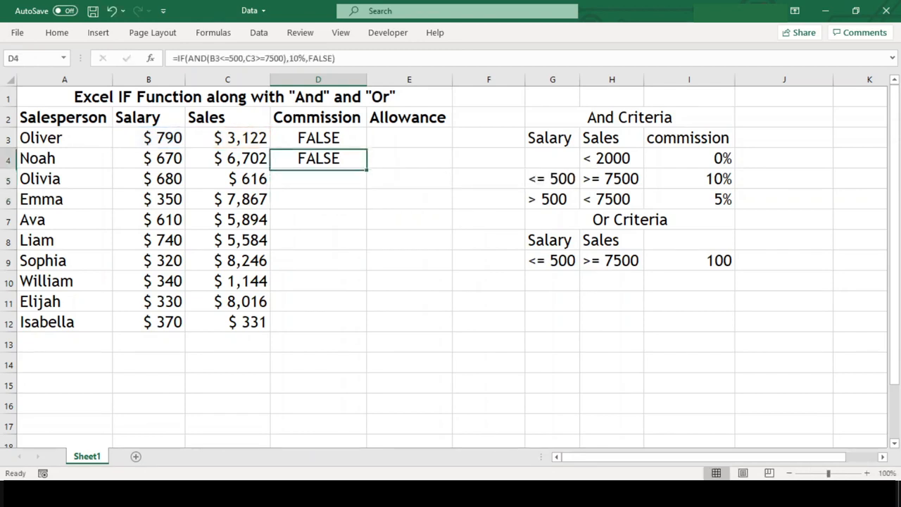
{"action": "key", "text": "F2"}
{"action": "key", "text": "Left"}
{"action": "key", "text": "Right"}
{"action": "key", "text": "Left"}
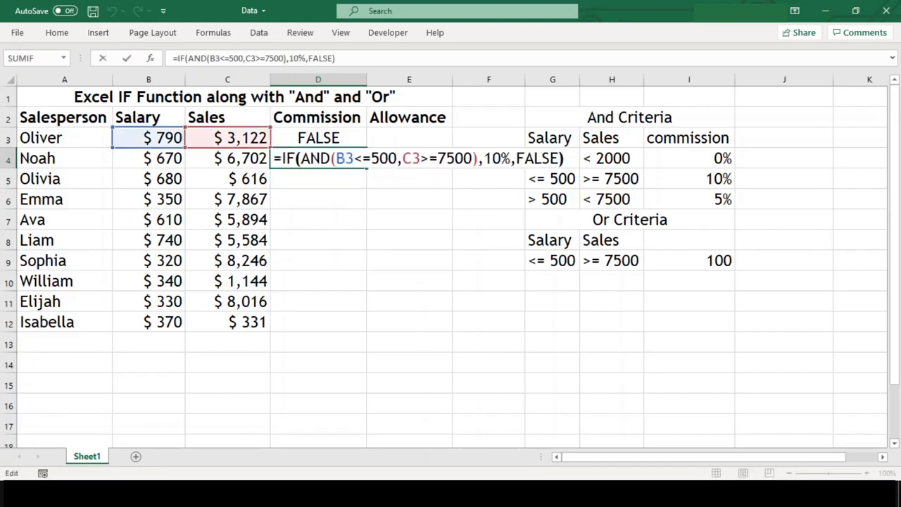
{"action": "key", "text": "shift+Left"}
{"action": "key", "text": "shift+Left"}
{"action": "key", "text": "shift+Left"}
{"action": "key", "text": "shift+Left"}
{"action": "key", "text": "shift+Left"}
{"action": "key", "text": "ctrl+v"}
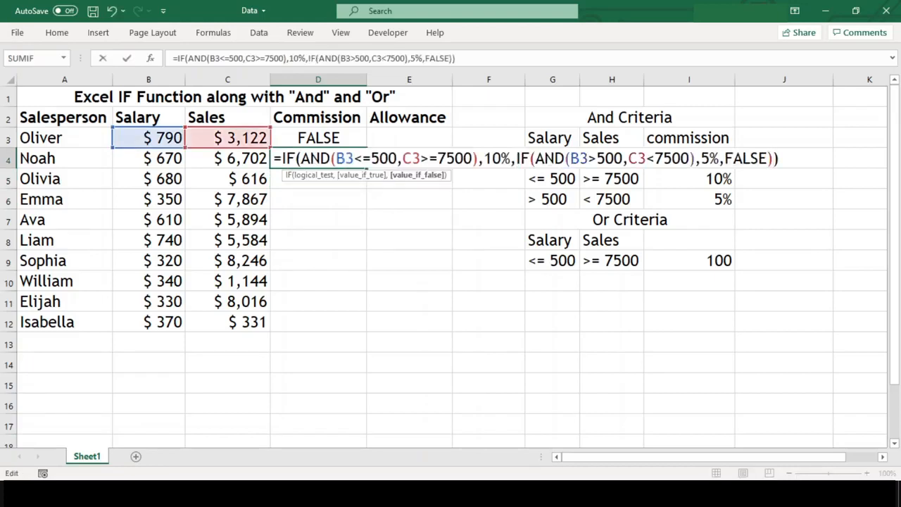
{"action": "key", "text": "Return"}
Cut the complete nested IF expression without its equals sign from D4 and leave the cell empty
{"action": "key", "text": "Up"}
{"action": "key", "text": "ctrl+shift+Left"}
{"action": "key", "text": "ctrl+shift+Left"}
{"action": "key", "text": "ctrl+shift+Left"}
{"action": "key", "text": "ctrl+shift+Left"}
{"action": "key", "text": "ctrl+shift+Left"}
{"action": "key", "text": "ctrl+shift+Left"}
{"action": "key", "text": "ctrl+shift+Left"}
{"action": "key", "text": "ctrl+shift+Left"}
{"action": "key", "text": "ctrl+shift+Left"}
{"action": "key", "text": "ctrl+shift+Left"}
{"action": "key", "text": "ctrl+shift+Left"}
{"action": "key", "text": "ctrl+shift+Left"}
{"action": "key", "text": "ctrl+shift+Left"}
{"action": "key", "text": "ctrl+shift+Left"}
{"action": "key", "text": "ctrl+shift+Left"}
{"action": "key", "text": "ctrl+shift+Left"}
{"action": "key", "text": "ctrl+shift+Left"}
{"action": "key", "text": "ctrl+shift+Left"}
{"action": "key", "text": "ctrl+shift+Left"}
{"action": "key", "text": "ctrl+shift+Left"}
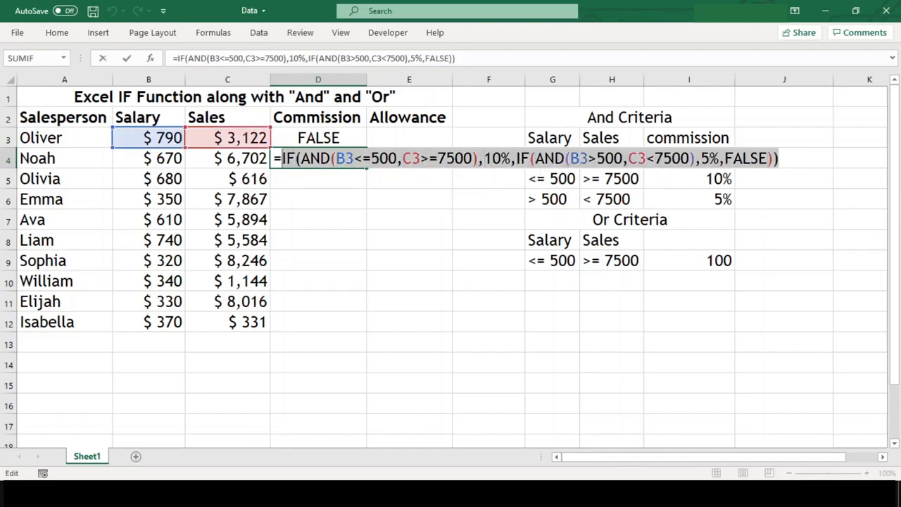
{"action": "key", "text": "Escape"}
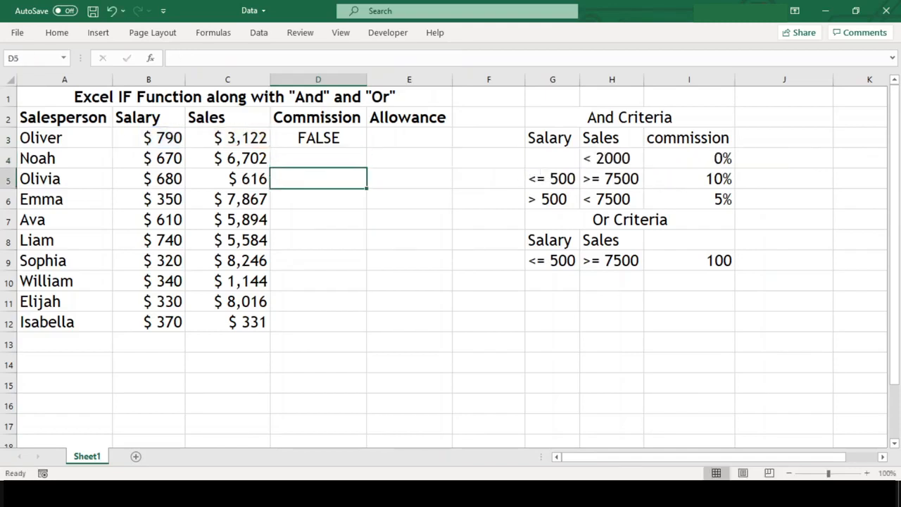
Replace FALSE in the D3 formula with the cut nested IF expression and review the combined commission formula
{"action": "key", "text": "Up"}
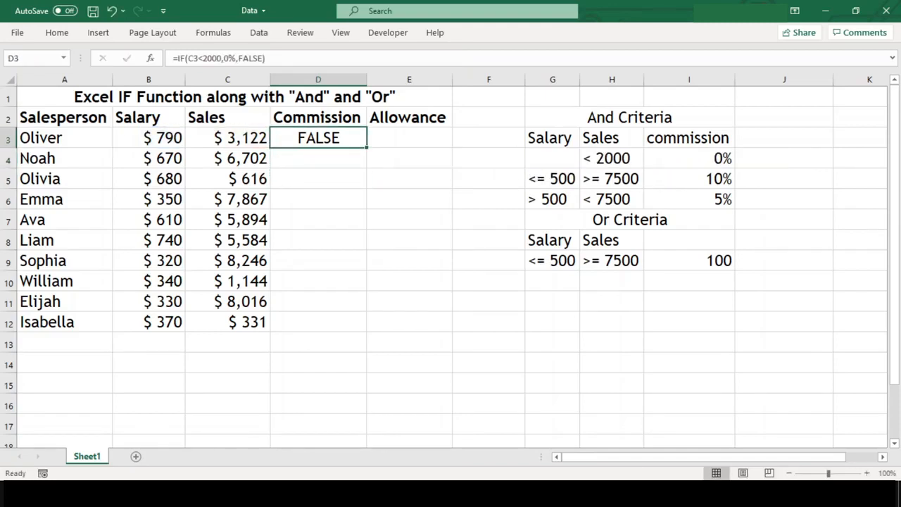
{"action": "key", "text": "F2"}
{"action": "key", "text": "Left"}
{"action": "key", "text": "ctrl+shift+Left"}
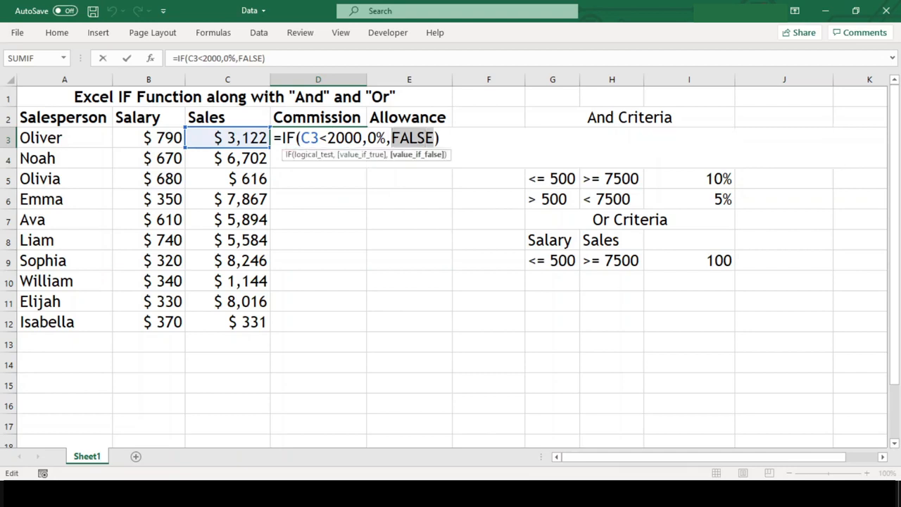
{"action": "type", "text": "5%"}
{"action": "key", "text": "Return"}
{"action": "key", "text": "Up"}
{"action": "key", "text": "F2"}
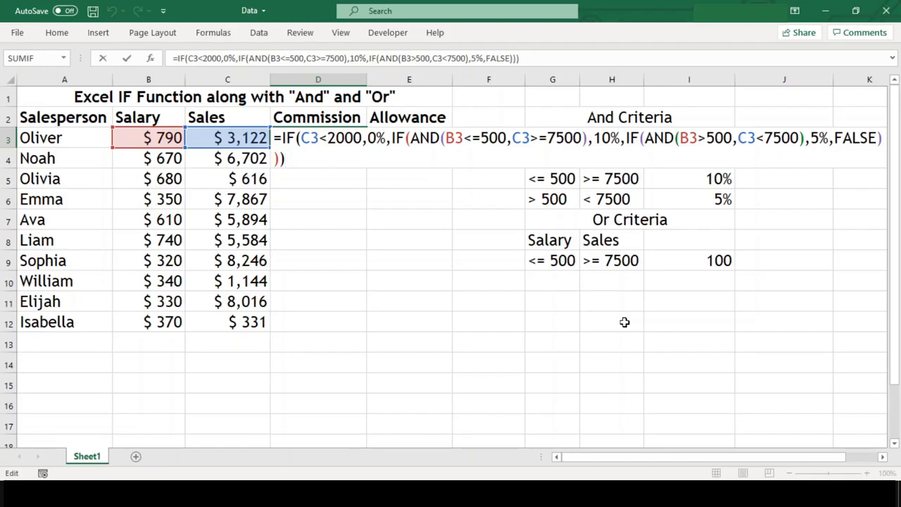
{"action": "key", "text": "shift+Return"}
Confirm the D3 commission formula and enter =IF(OR(B3<=500,C3>=7500),100,0) in E3 as the first allowance formula
{"action": "key", "text": "Down"}
{"action": "key", "text": "Right"}
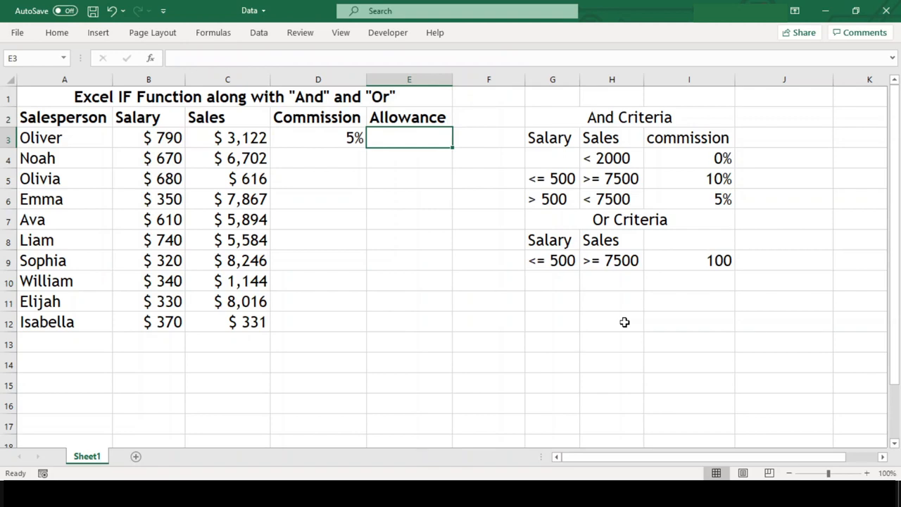
{"action": "type", "text": "=IF"}
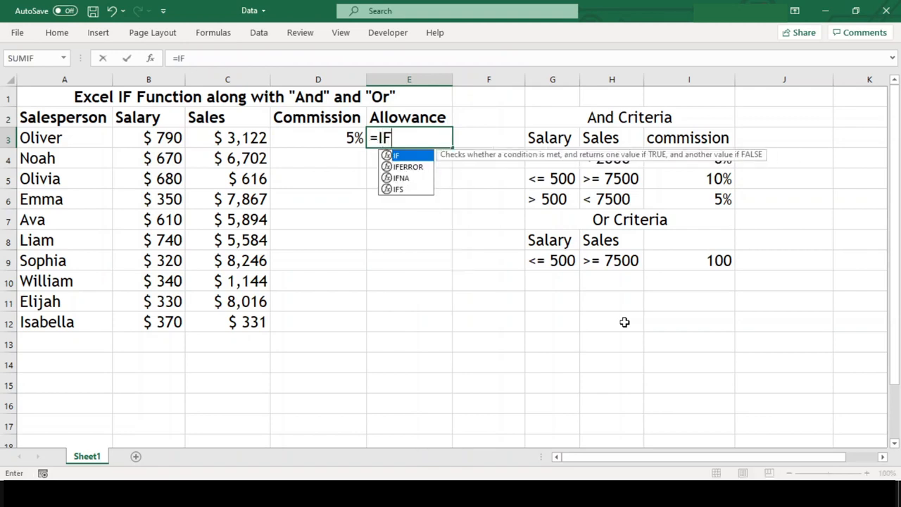
{"action": "type", "text": "("}
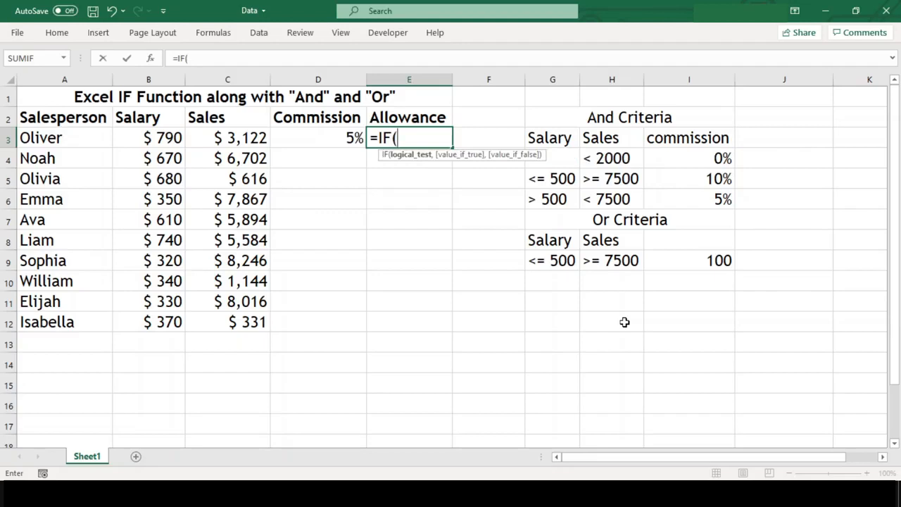
{"action": "type", "text": "OR("}
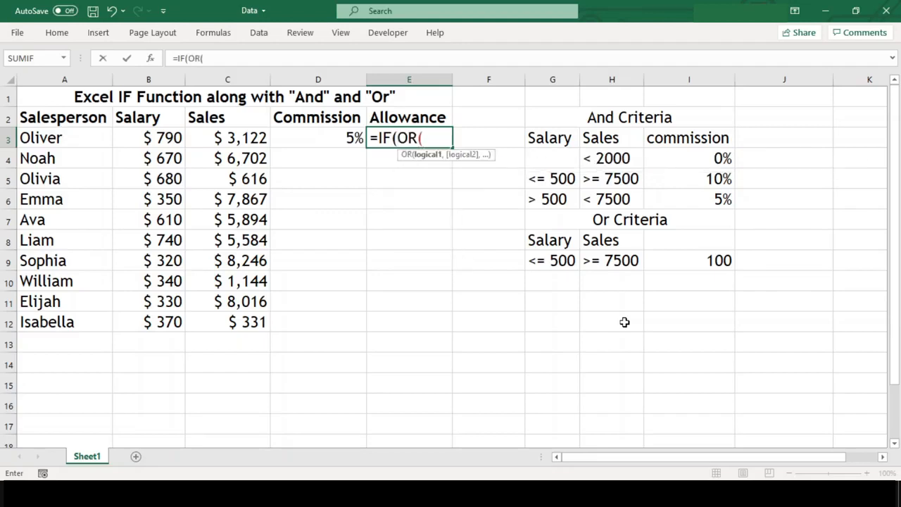
{"action": "type", "text": "B"}
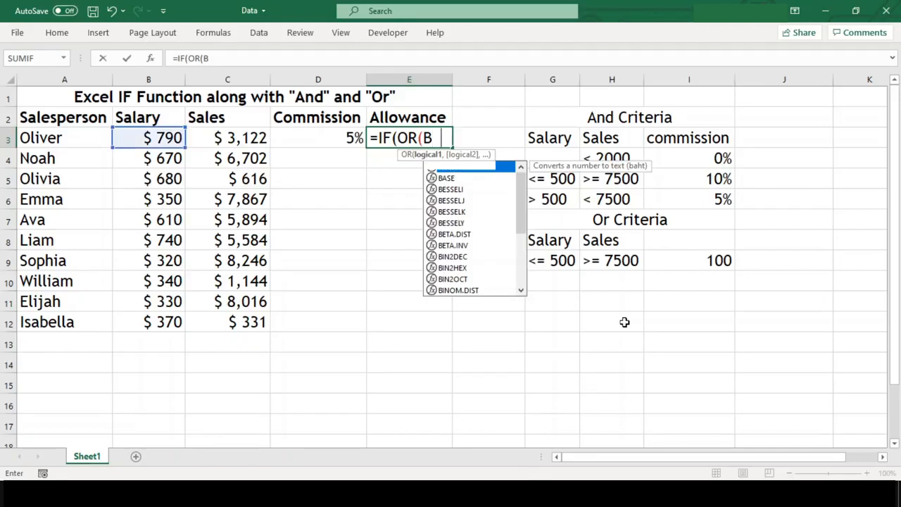
{"action": "type", "text": "3<="}
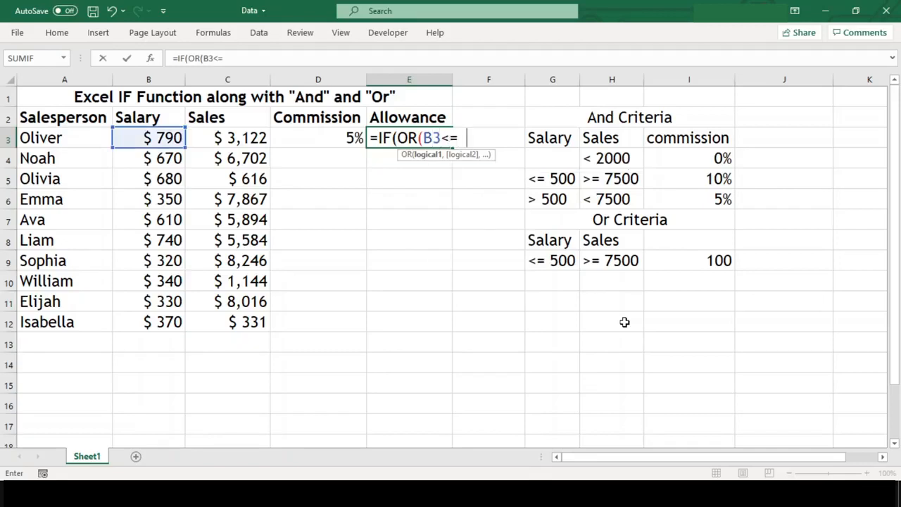
{"action": "type", "text": "500,"}
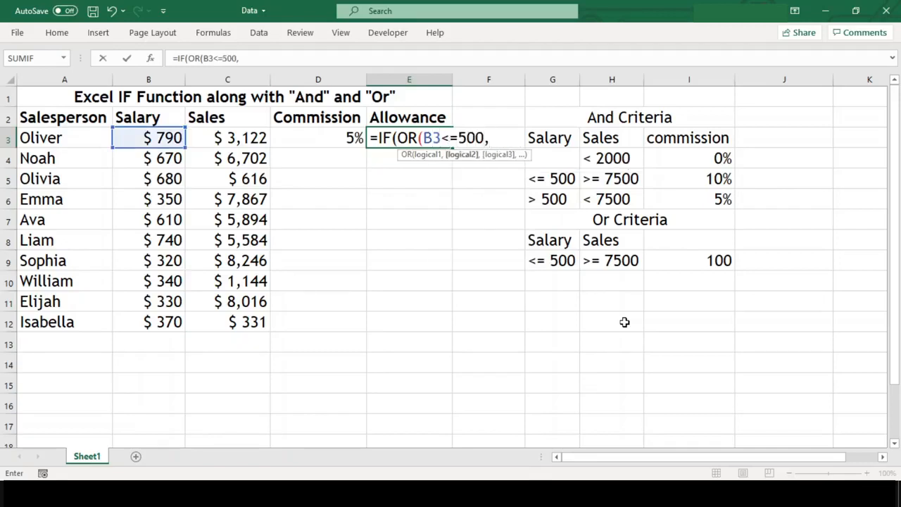
{"action": "type", "text": "C3>="}
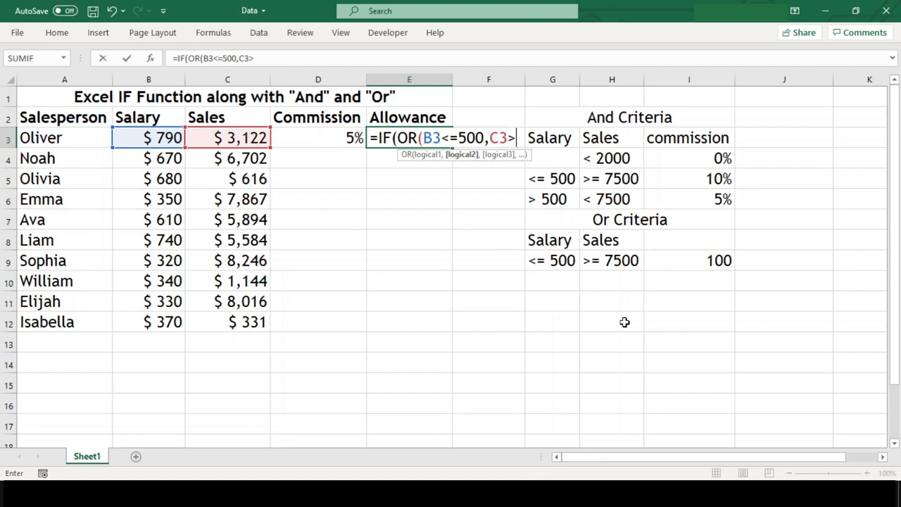
{"action": "type", "text": "7500),100"}
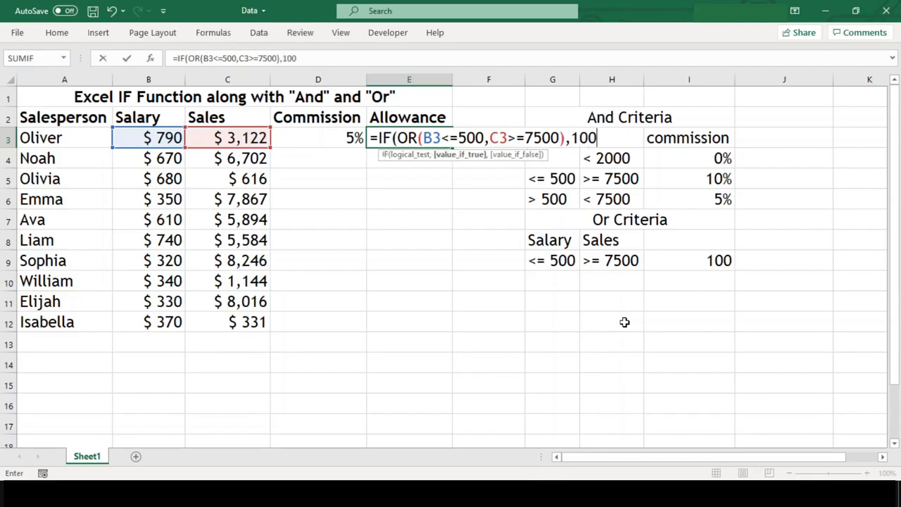
{"action": "type", "text": ",0"}
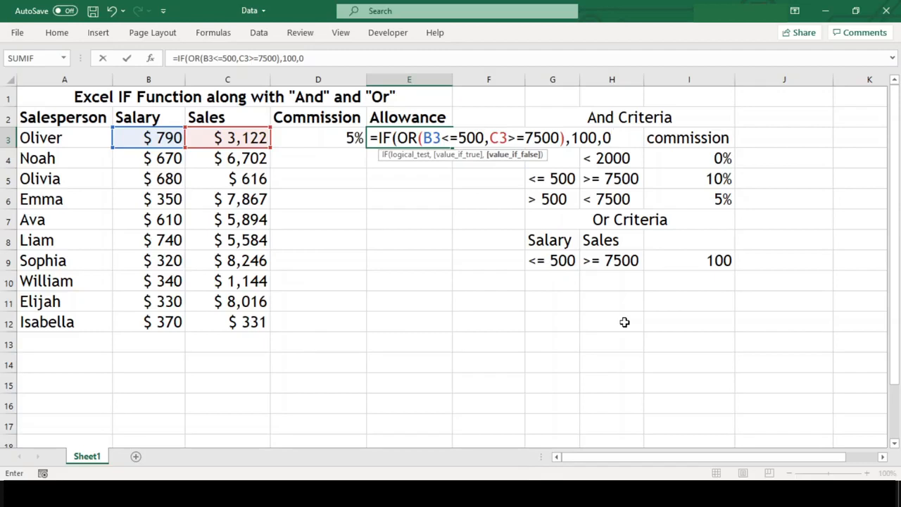
{"action": "type", "text": ")"}
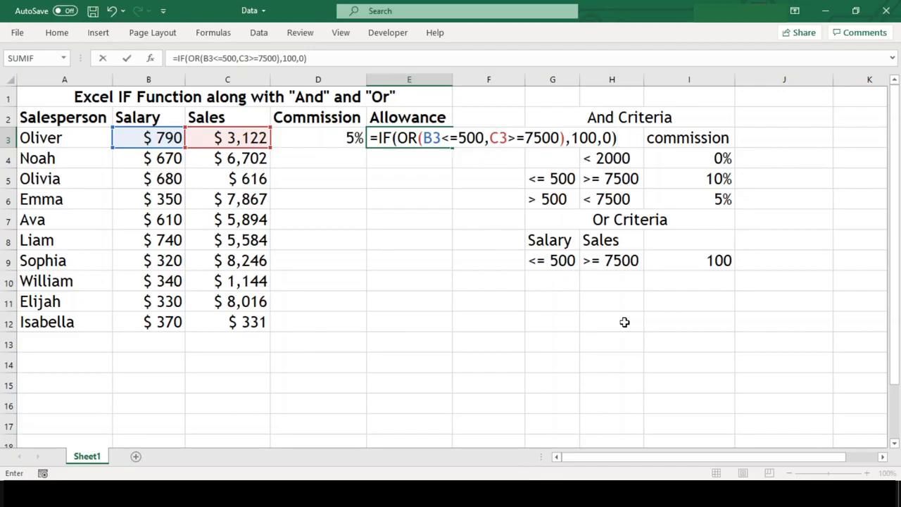
{"action": "key", "text": "Return"}
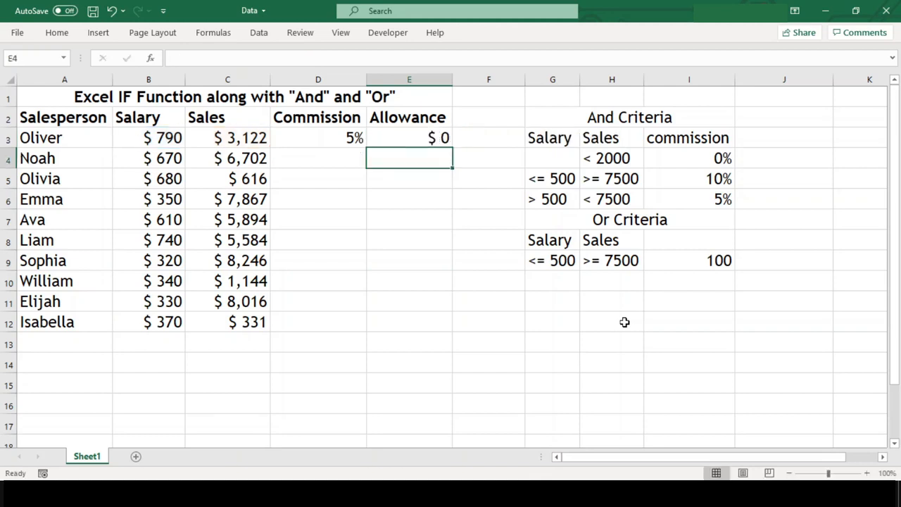
Copy the commission and allowance formulas from D3:E3 down through row 12 for all remaining salespeople, and deselect the range
{"action": "key", "text": "Up"}
{"action": "key", "text": "Left"}
{"action": "key", "text": "shift+Right"}
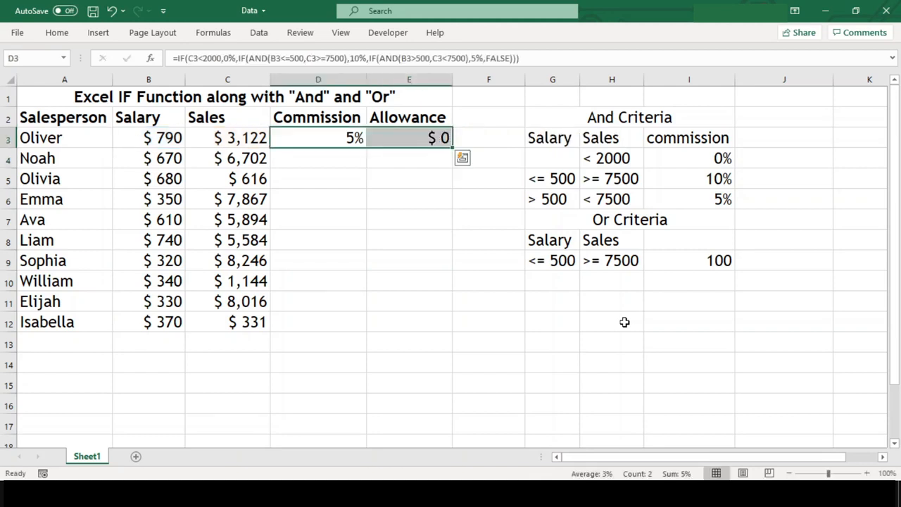
{"action": "key", "text": "ctrl+c"}
{"action": "key", "text": "shift+Down"}
{"action": "key", "text": "shift+Down"}
{"action": "key", "text": "shift+Down"}
{"action": "key", "text": "shift+Down"}
{"action": "key", "text": "shift+Down"}
{"action": "key", "text": "shift+Down"}
{"action": "key", "text": "shift+Down"}
{"action": "key", "text": "shift+Down"}
{"action": "key", "text": "shift+Down"}
{"action": "key", "text": "ctrl+v"}
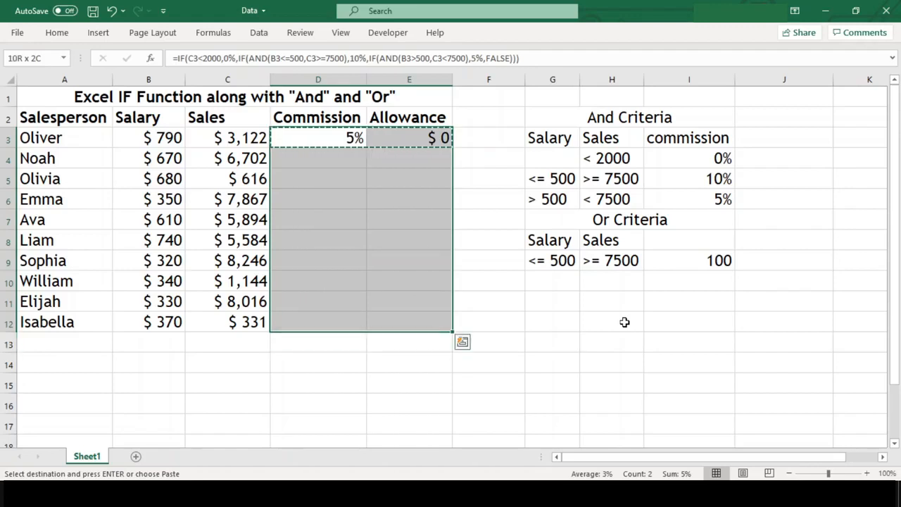
{"action": "key", "text": "Up"}
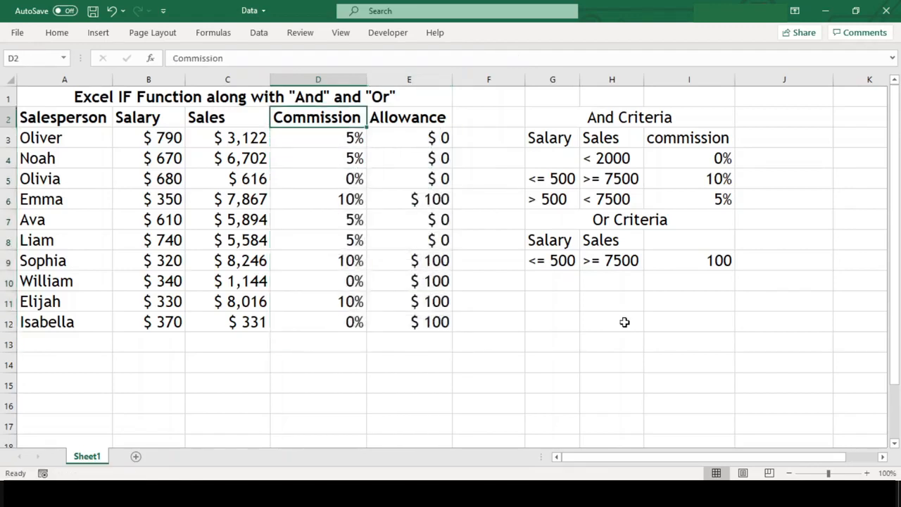
{"action": "left_click", "coordinate": [624, 322]}
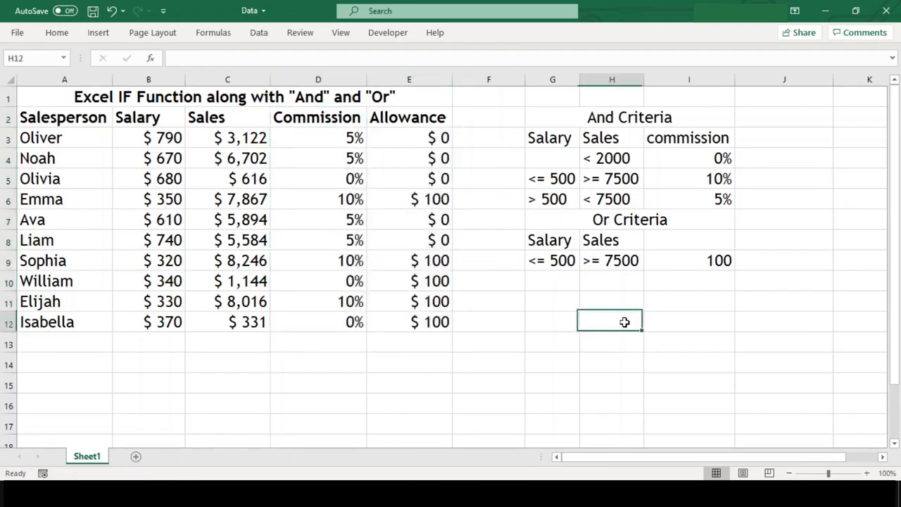